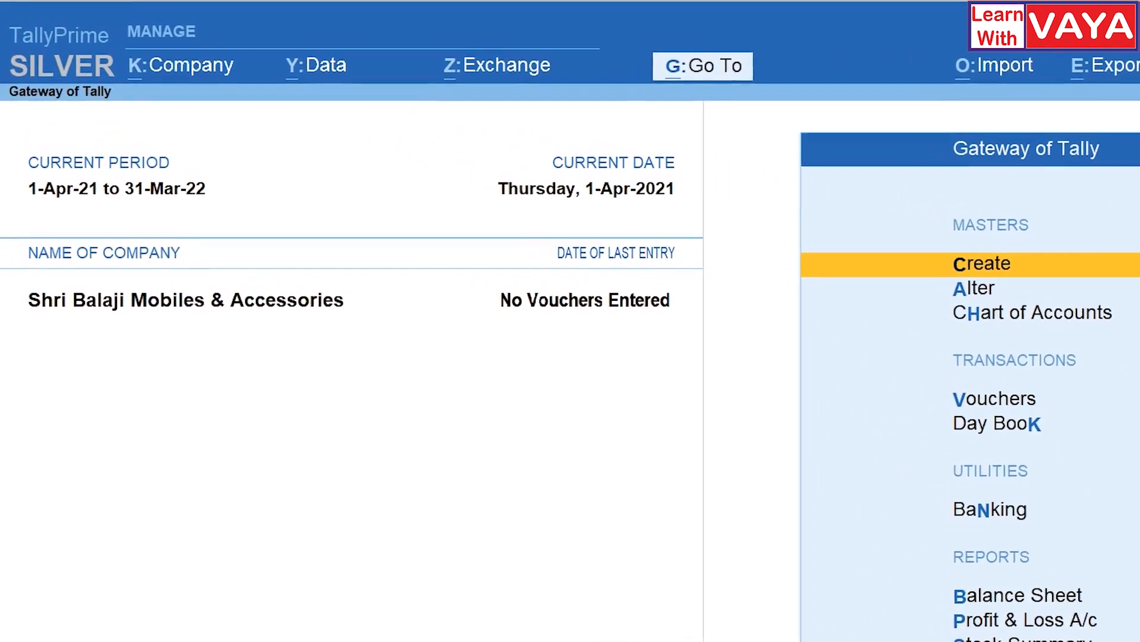
Step: Start a new accounting ledger named IGST and place it under the Duties & Taxes group
key(F11)
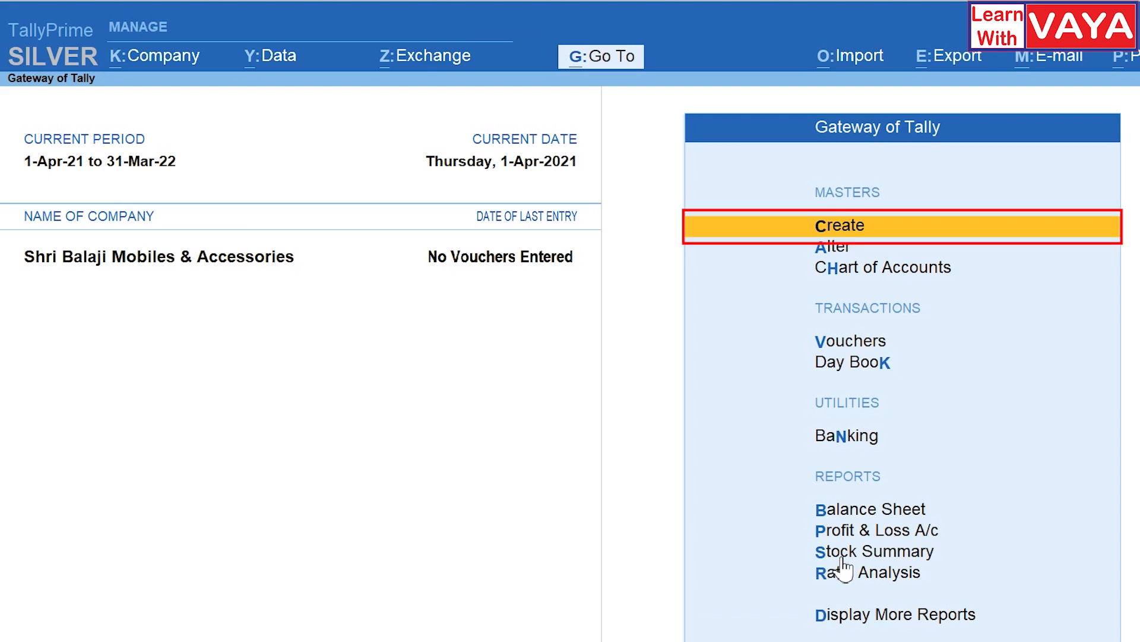
key(Return)
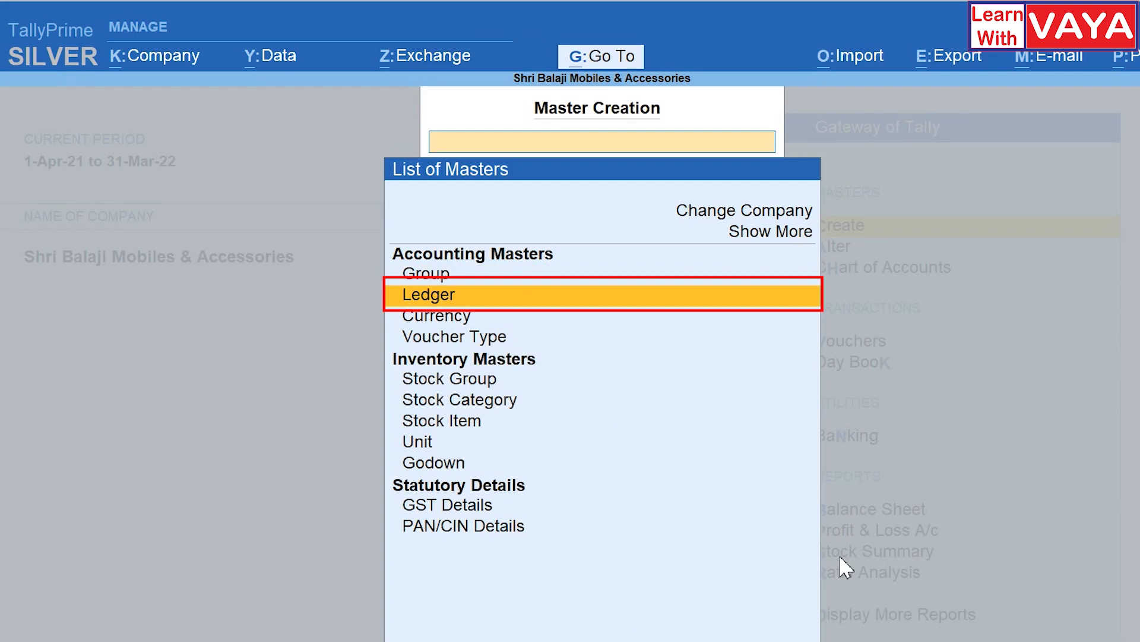
key(Return)
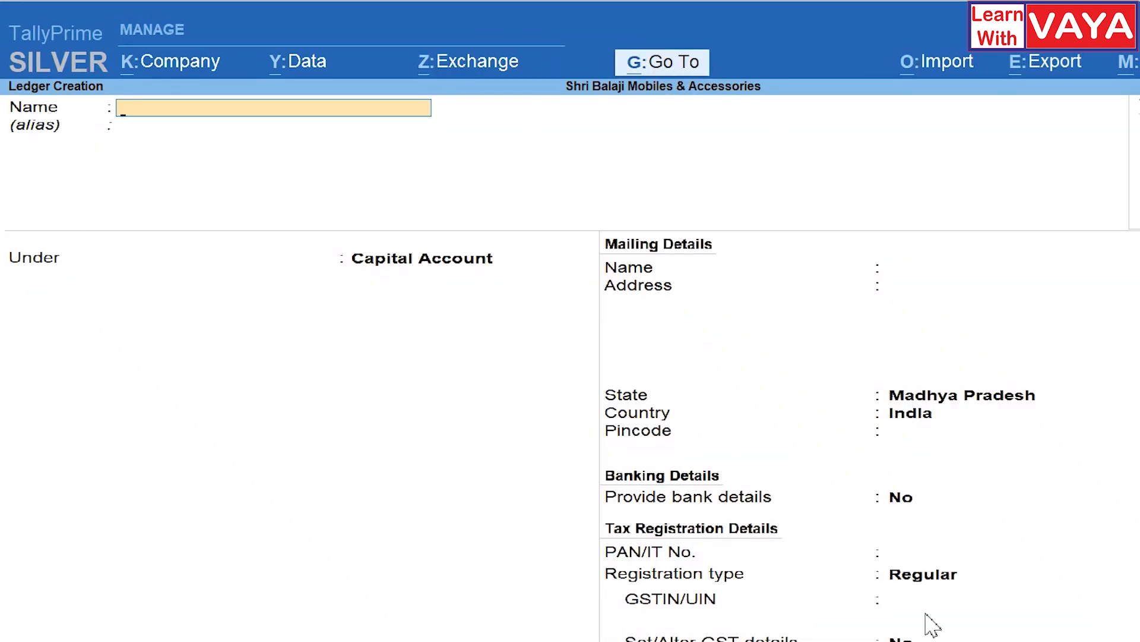
text(IGST)
key(Return)
key(Return)
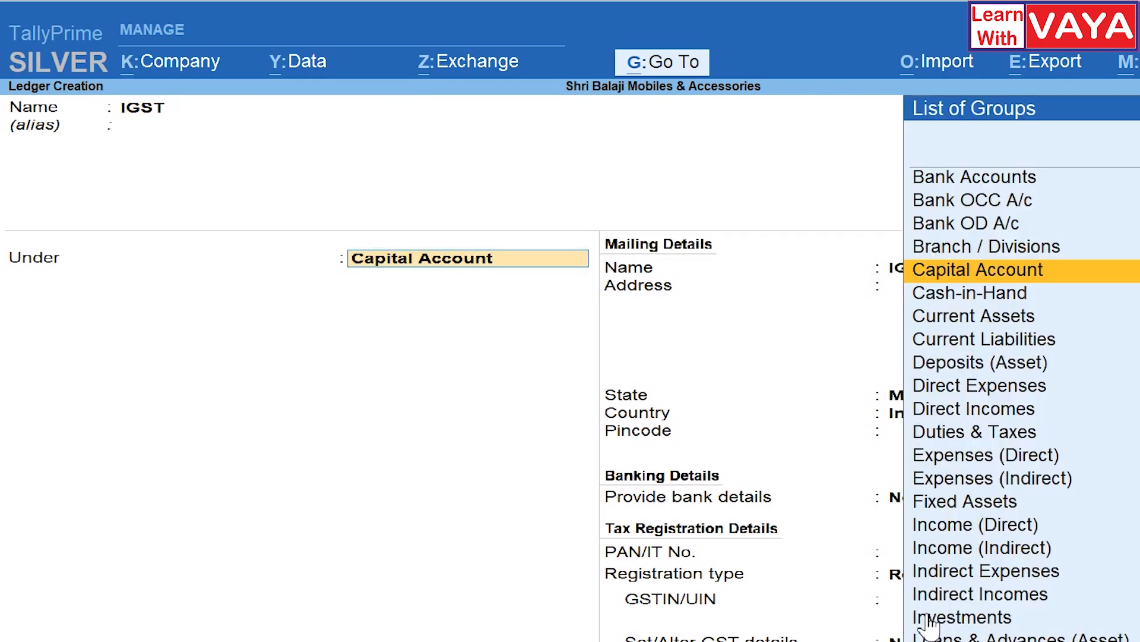
text(du)
key(Return)
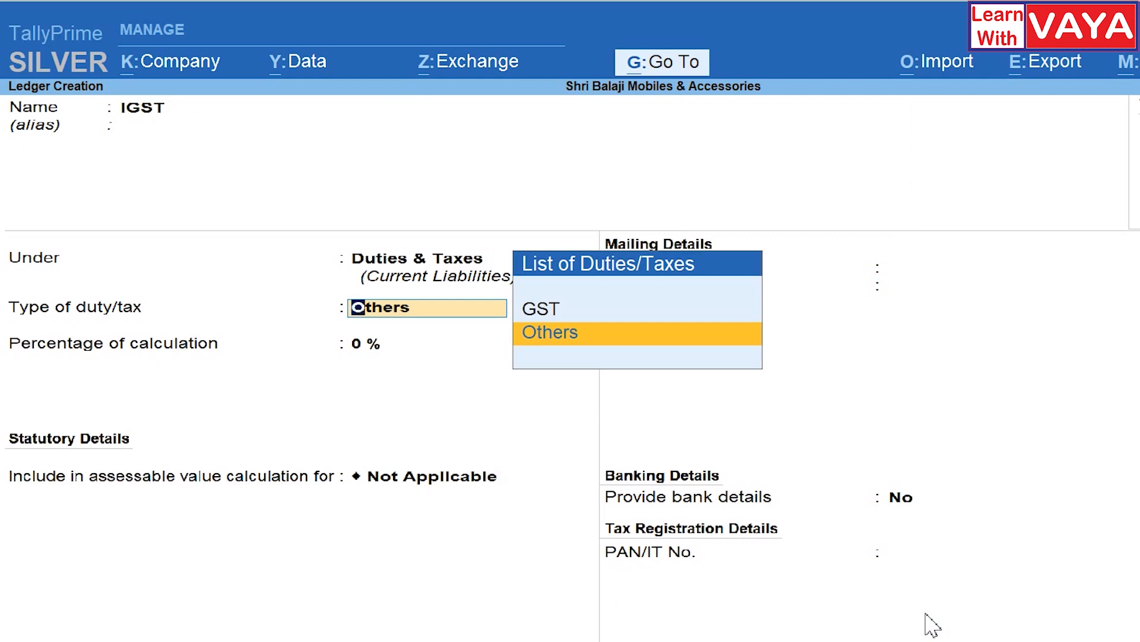
Step: Set the IGST ledger's type of duty/tax to GST and its tax type to Integrated Tax
key(Up)
key(Return)
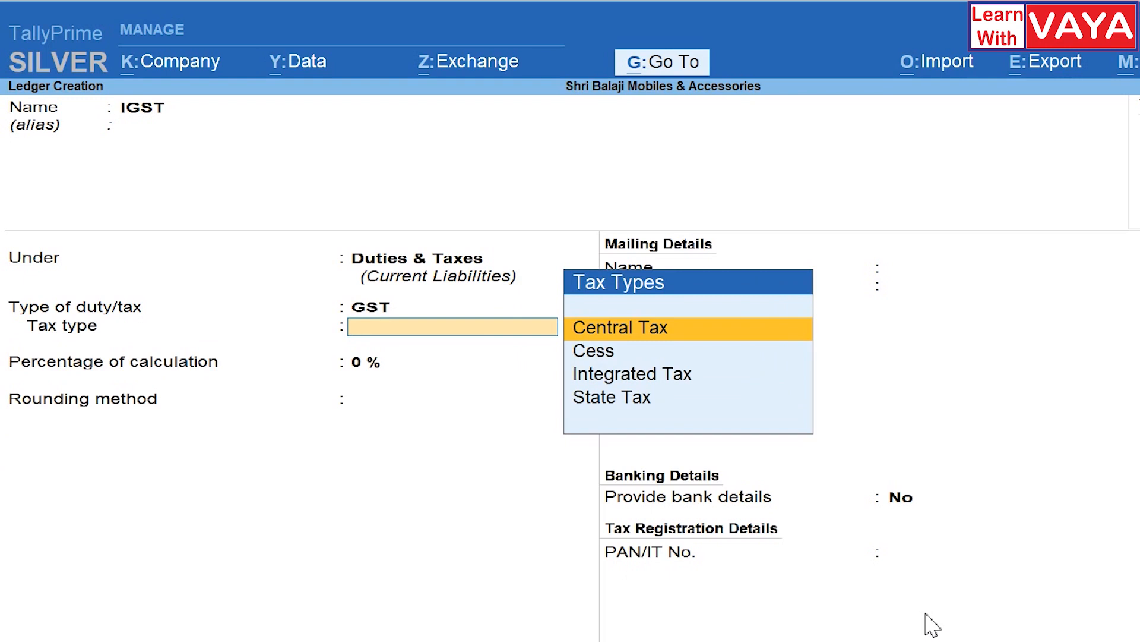
key(Down)
key(Down)
key(Return)
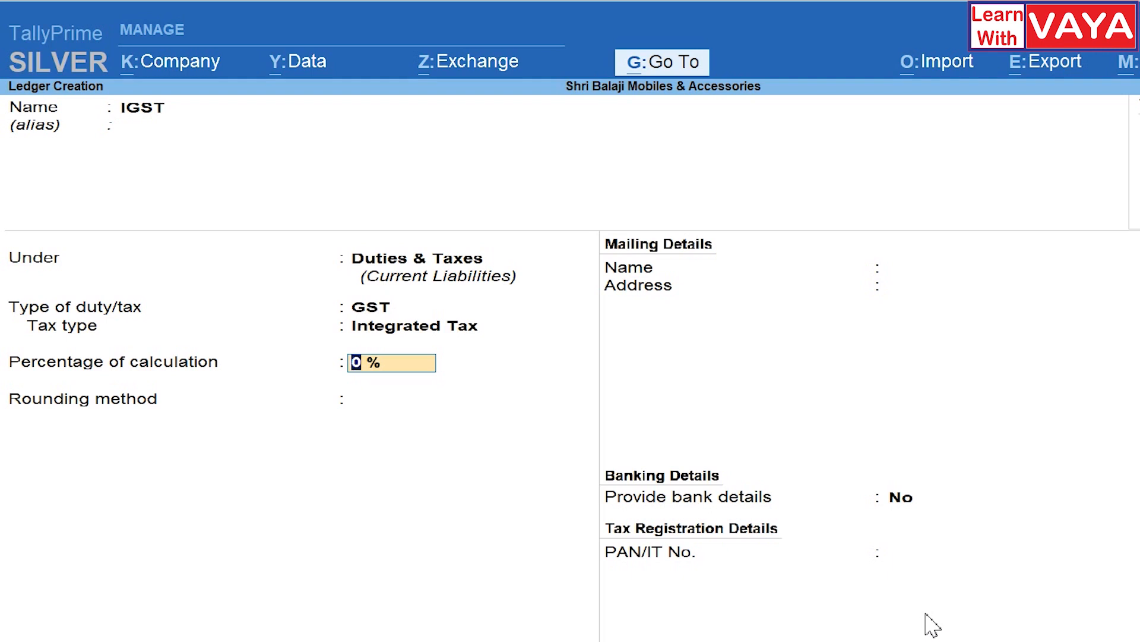
Step: Keep the IGST percentage at 0 %, set Normal Rounding with a limit of 1, and save the ledger without bank details or opening balance
key(Return)
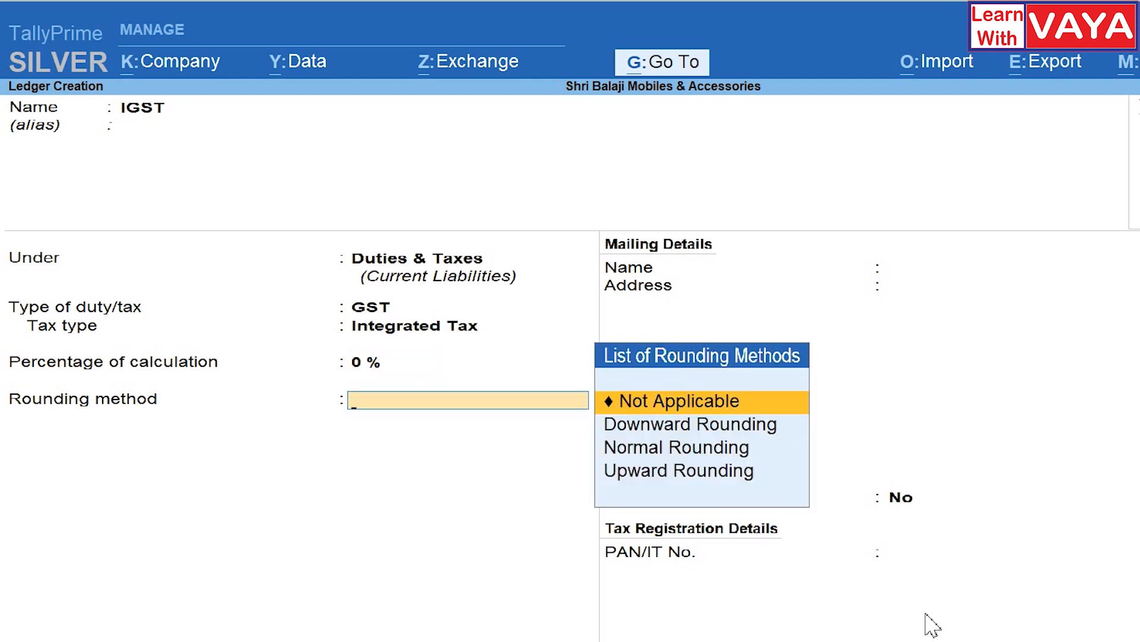
key(Down)
key(Down)
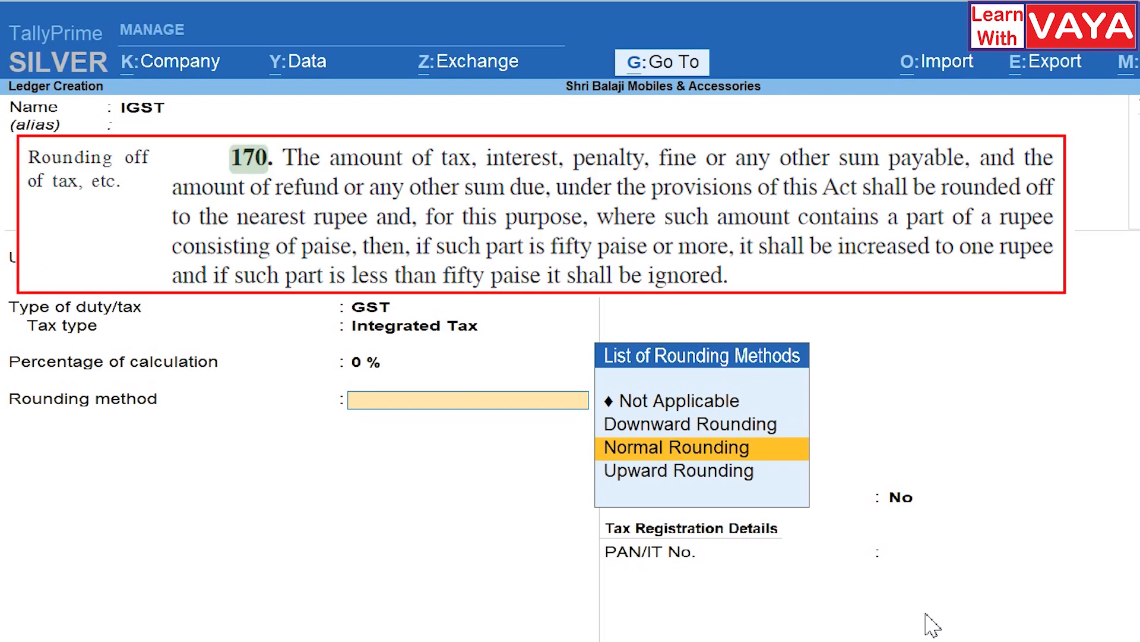
key(Return)
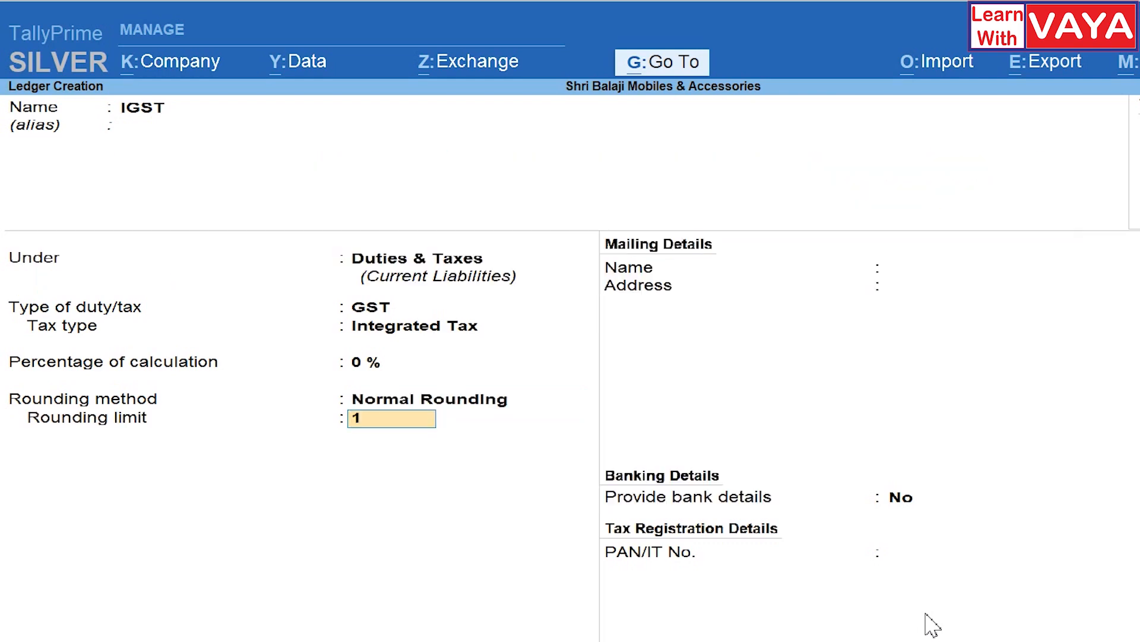
key(Return)
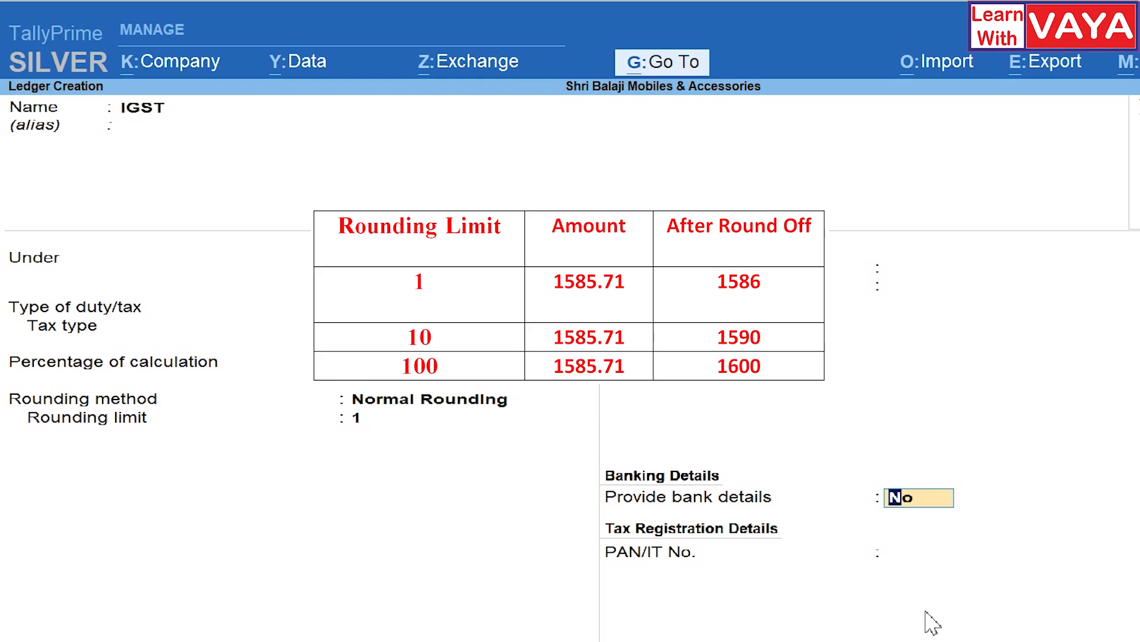
key(Return)
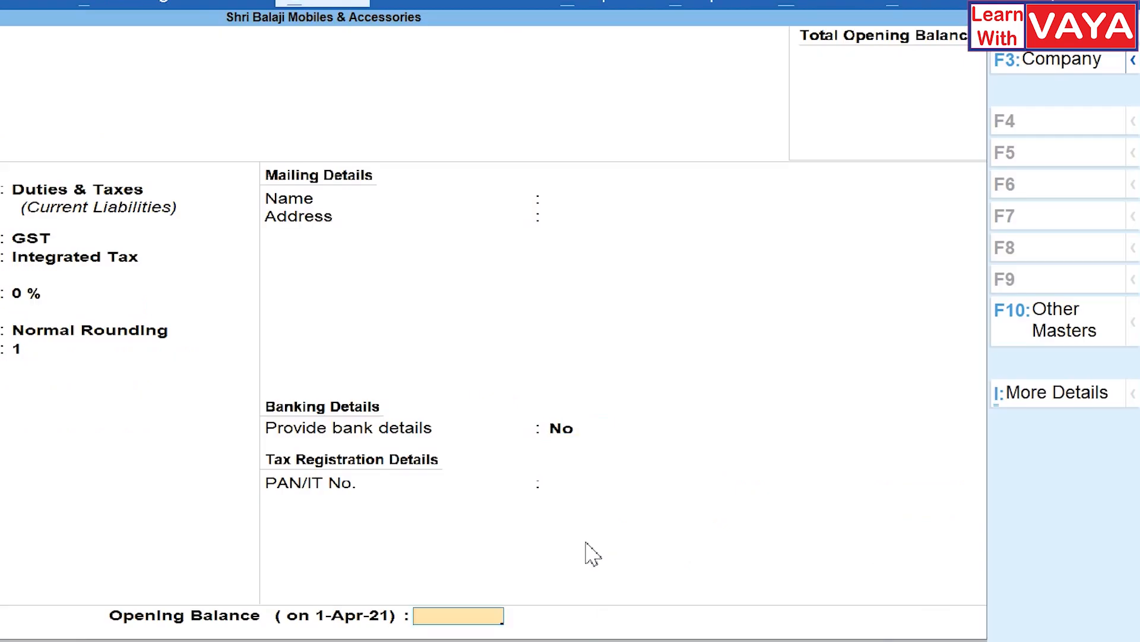
key(Return)
key(Return)
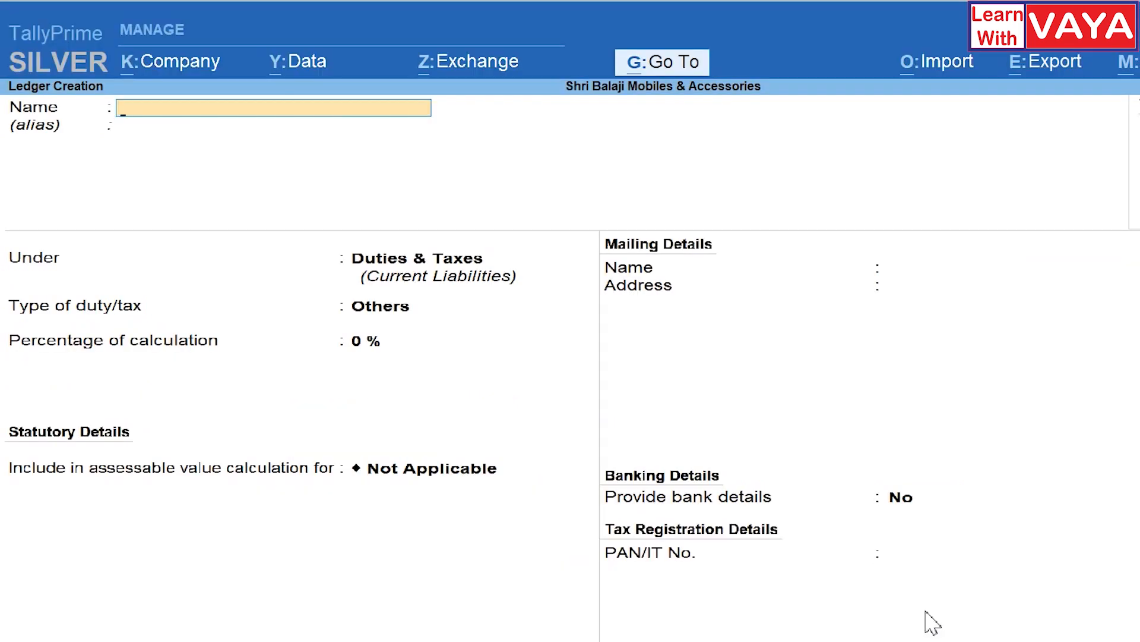
Step: Enter a CGST ledger under Duties & Taxes with GST as the duty type and Central Tax as the tax type
text(CGST)
key(Return)
key(Return)
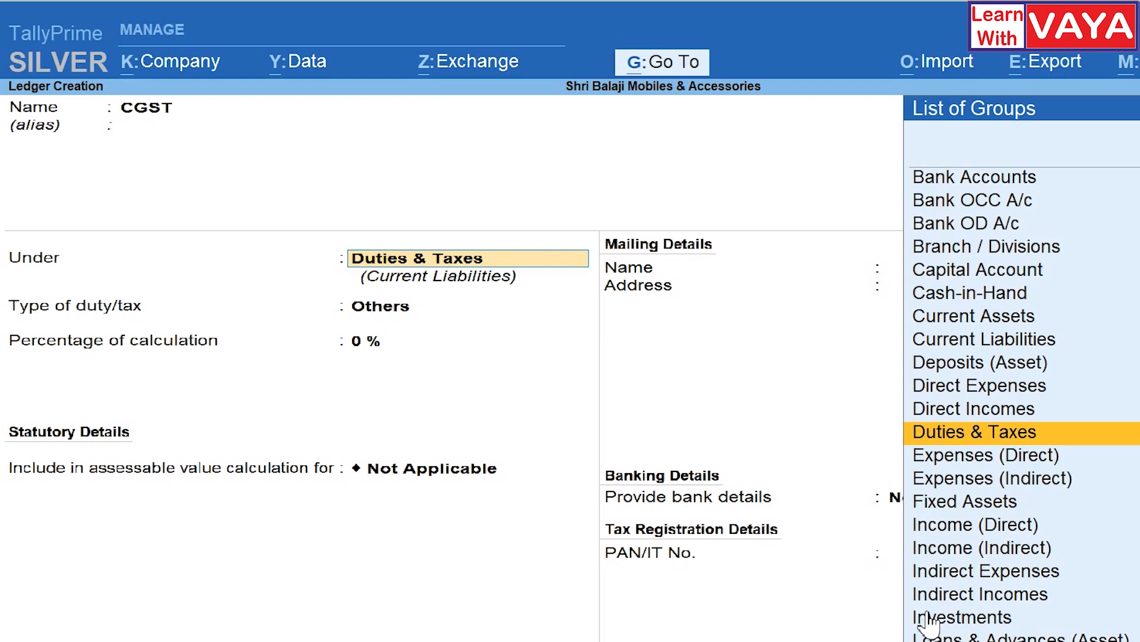
key(Return)
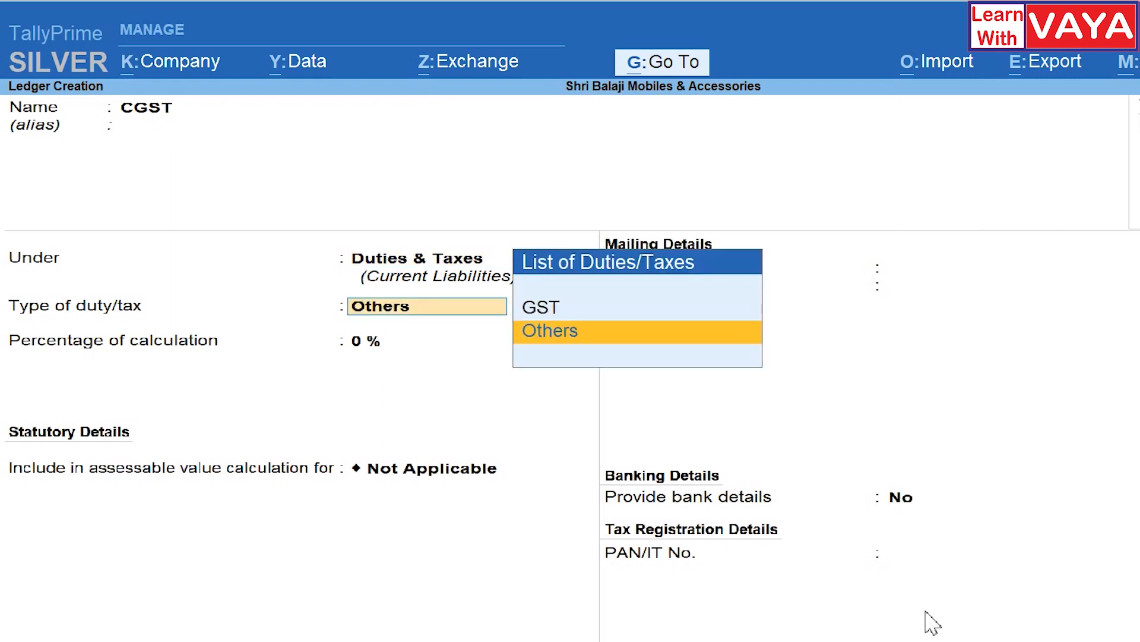
key(Up)
key(Return)
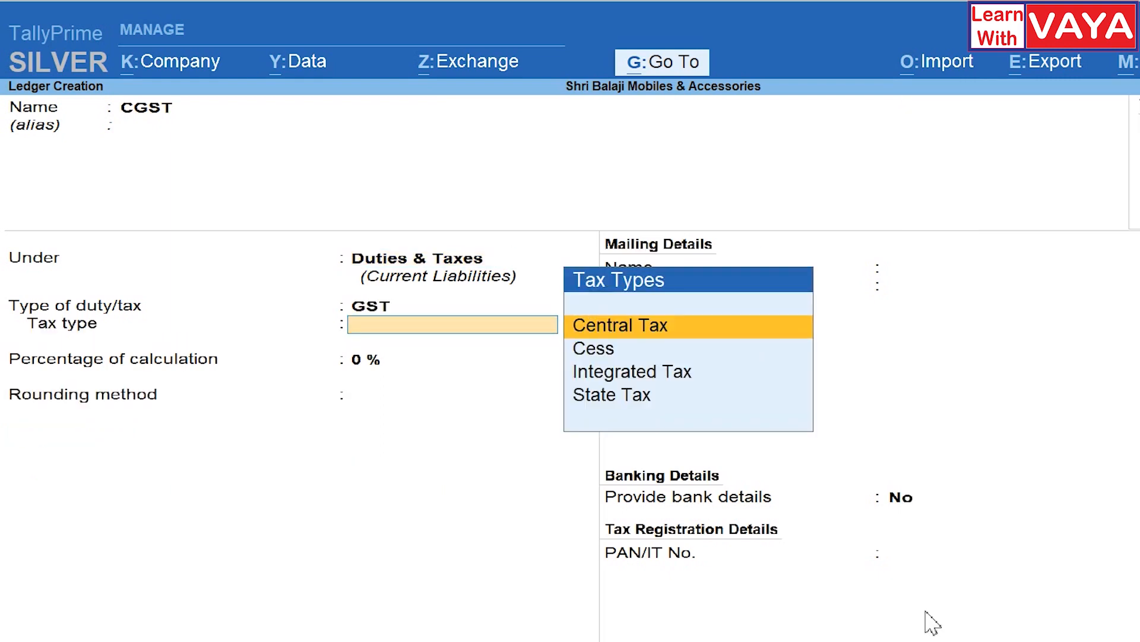
key(Return)
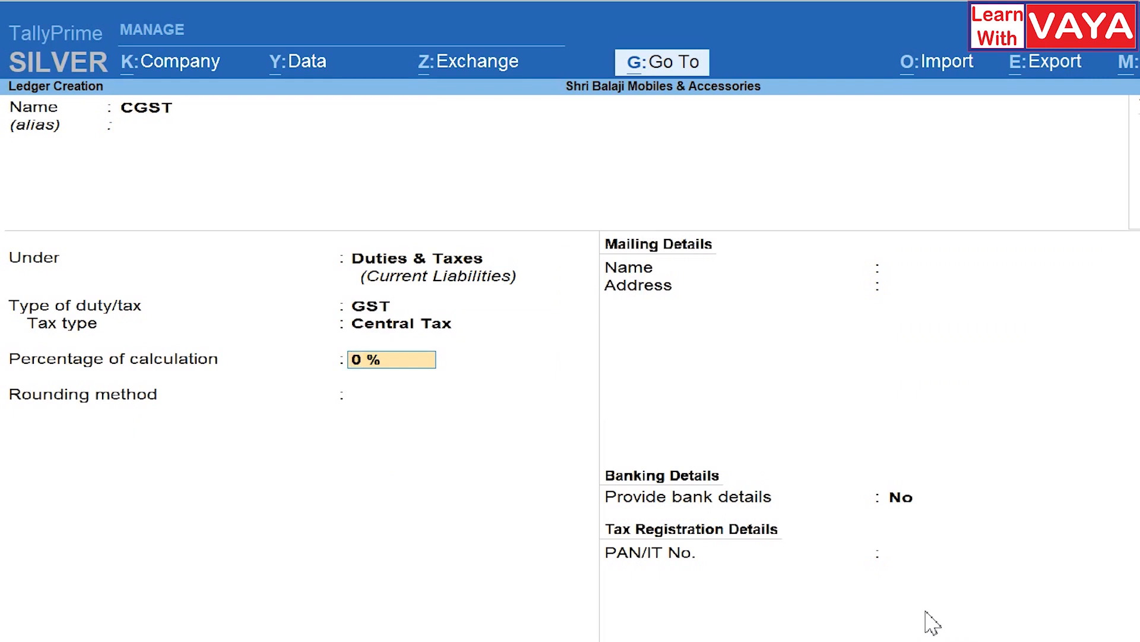
Step: Keep the CGST percentage at 0 %, set Normal Rounding with a limit of 1, and save the ledger
key(Return)
key(Down)
key(Down)
key(Return)
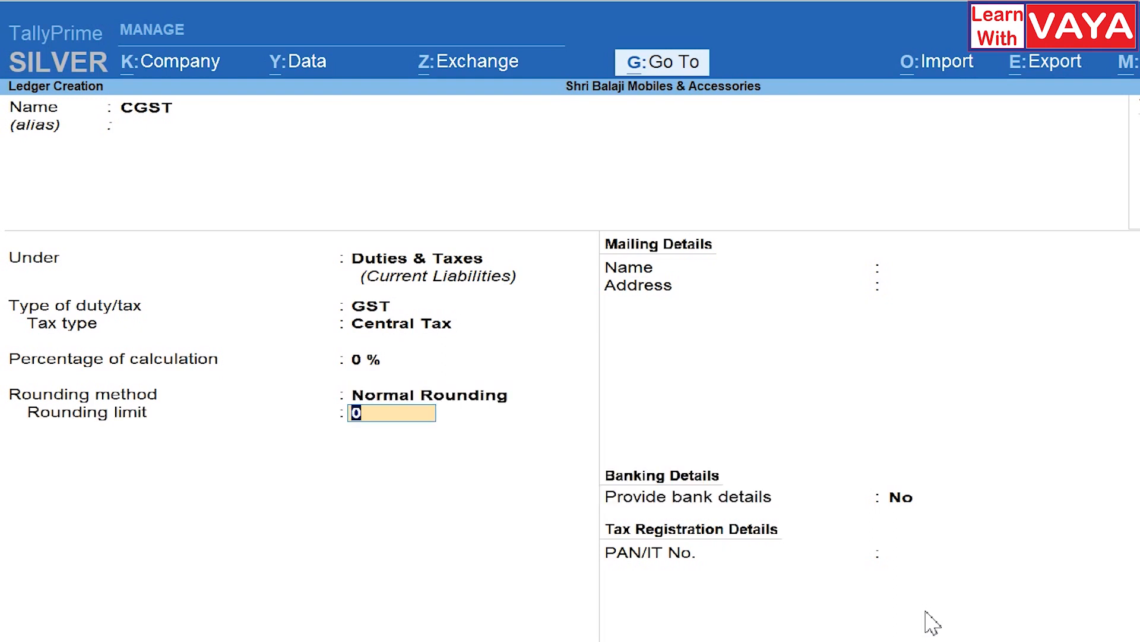
text(1)
key(Return)
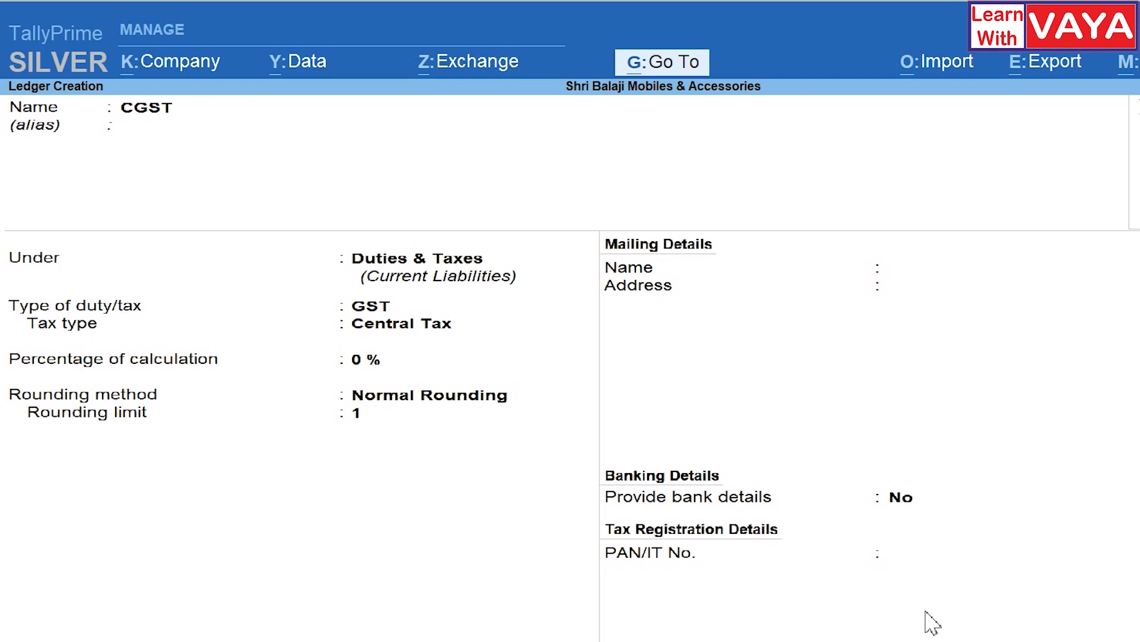
key(ctrl+a)
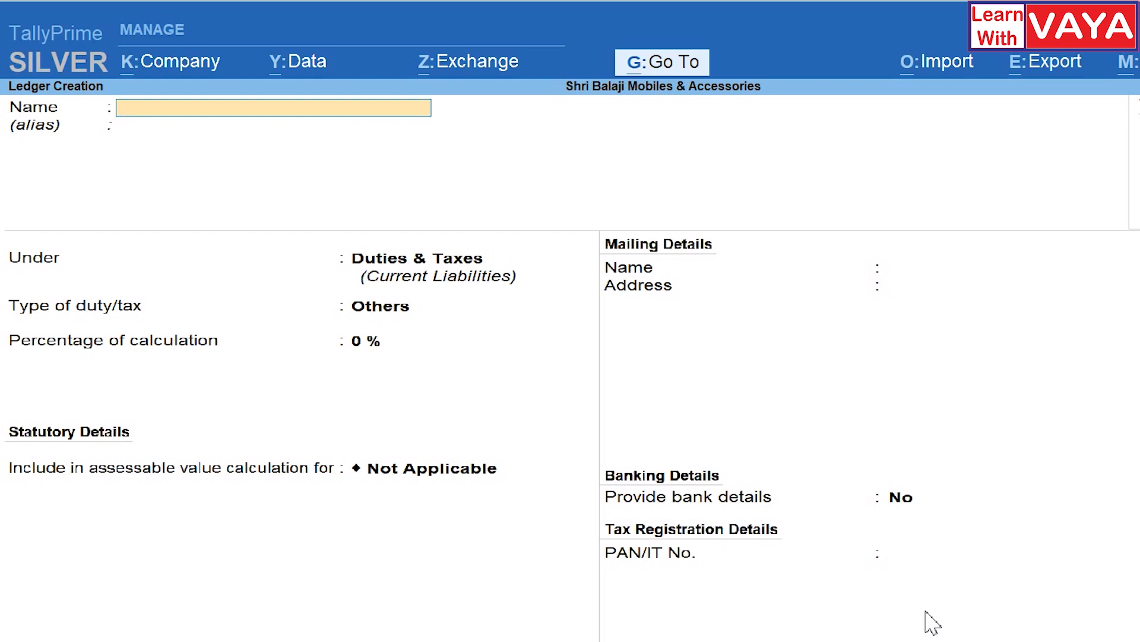
Step: Enter a new ledger named Purchase A/c and place it under the Purchase Accounts group
text(Purchase A/c)
key(Return)
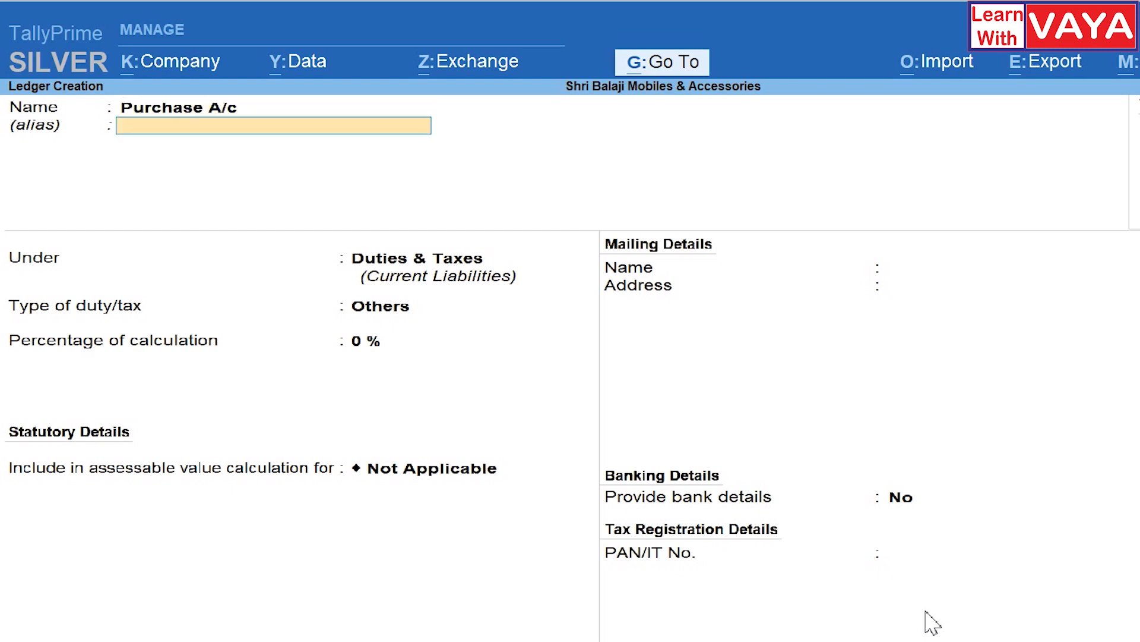
key(Return)
text(Purchase Accounts)
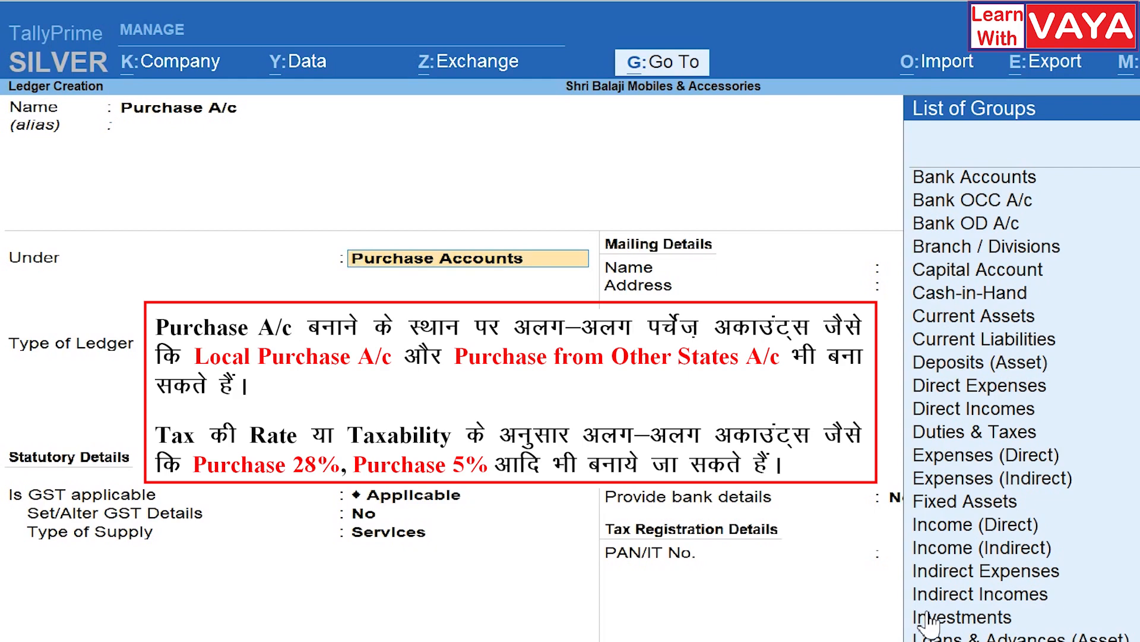
key(Return)
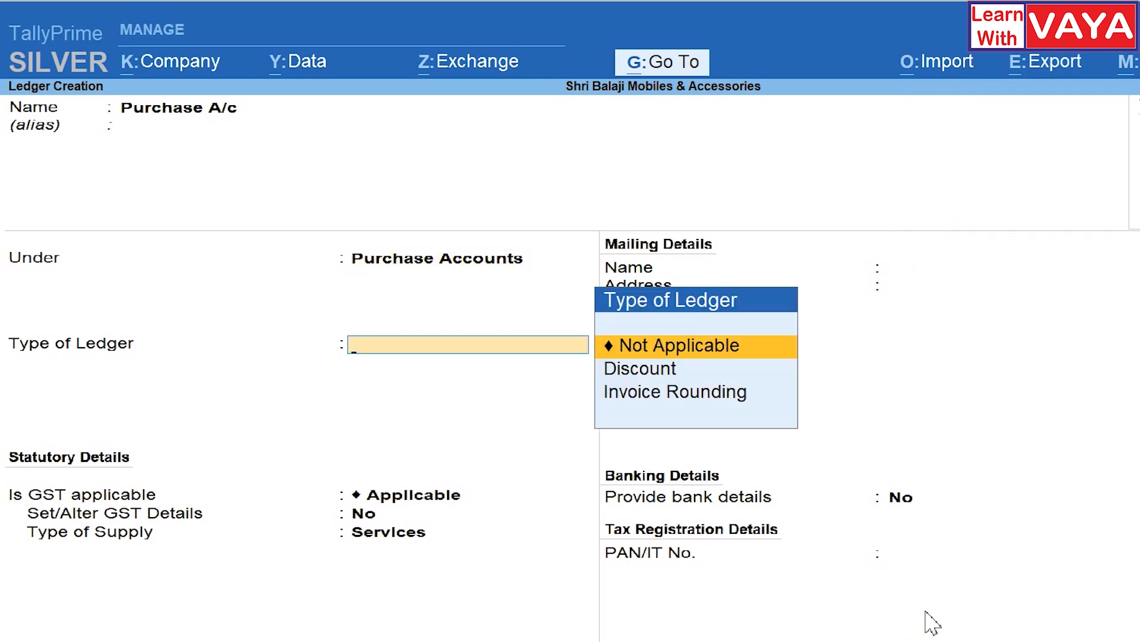
Step: Set the purchase ledger's type to Not Applicable, keep GST Applicable, and open its GST details, closing them without entering any
key(Return)
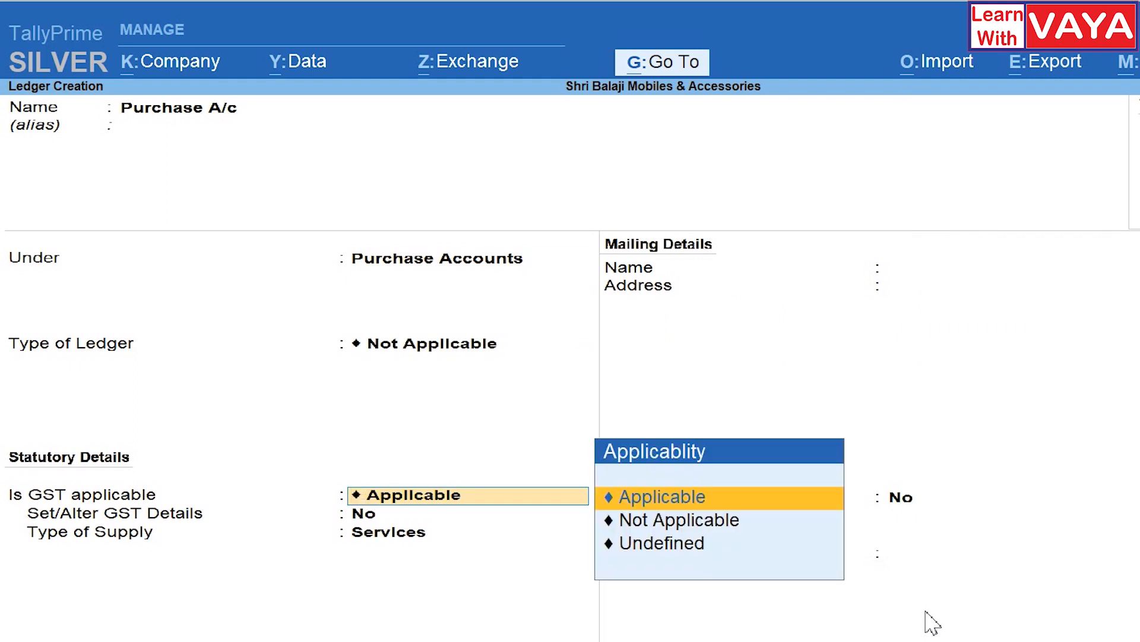
key(Return)
key(y)
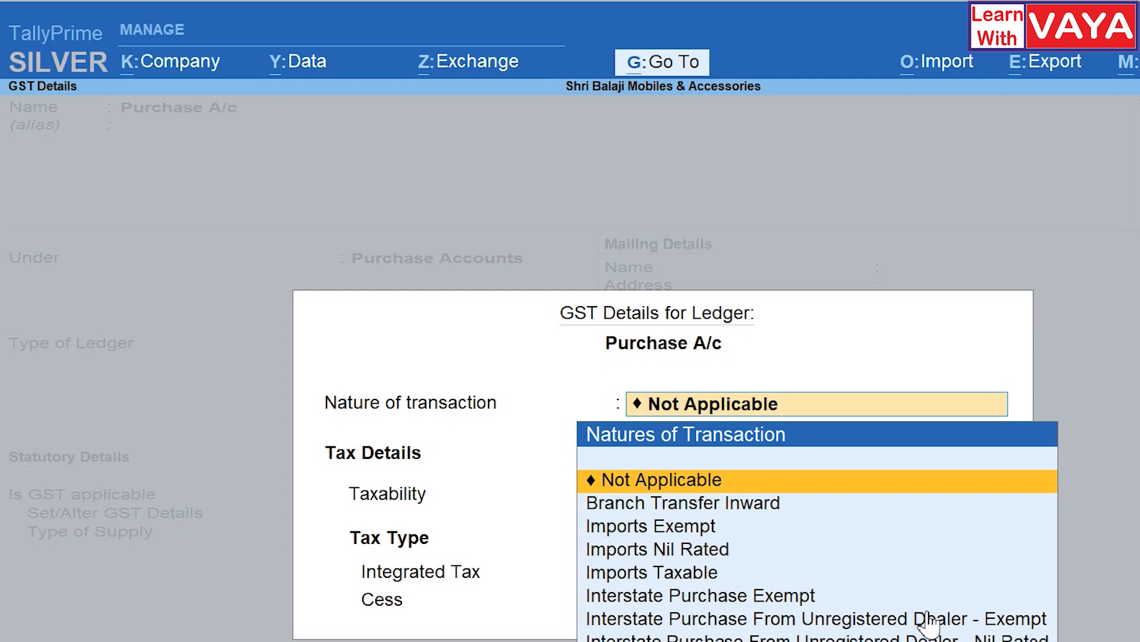
key(Escape)
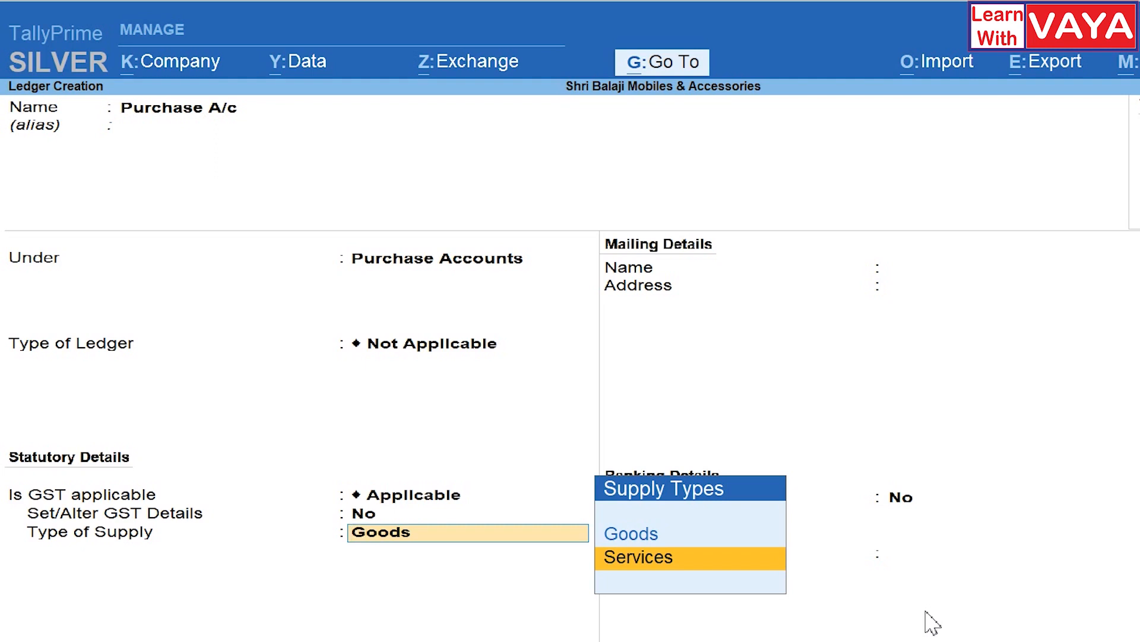
Step: Set the purchase ledger's type of supply to Goods and save the ledger
key(Up)
key(Return)
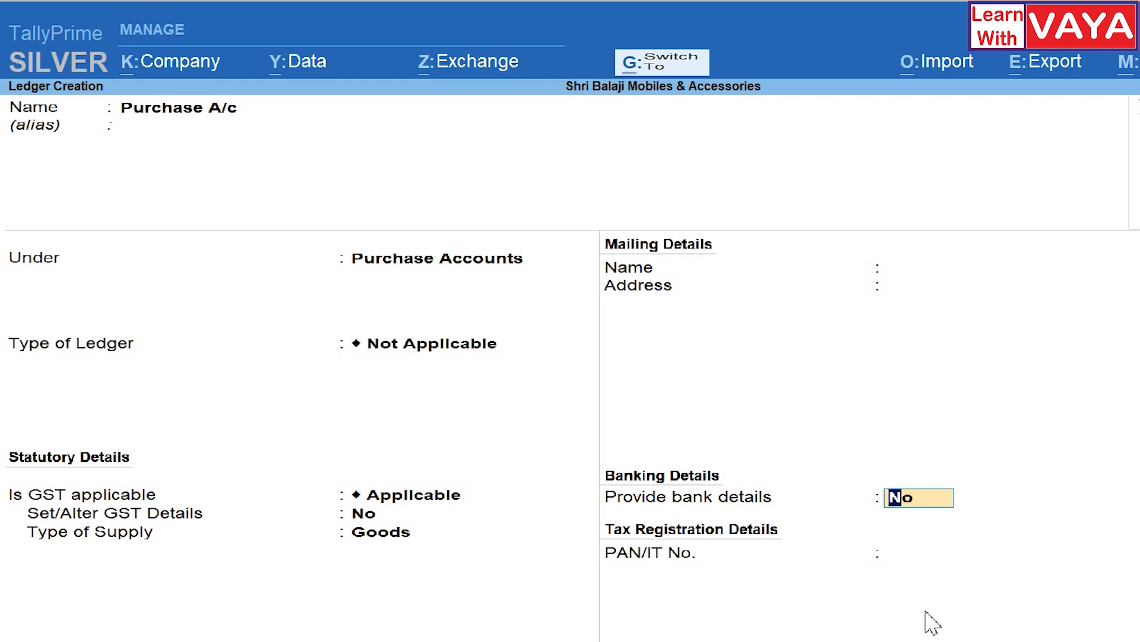
key(ctrl+a)
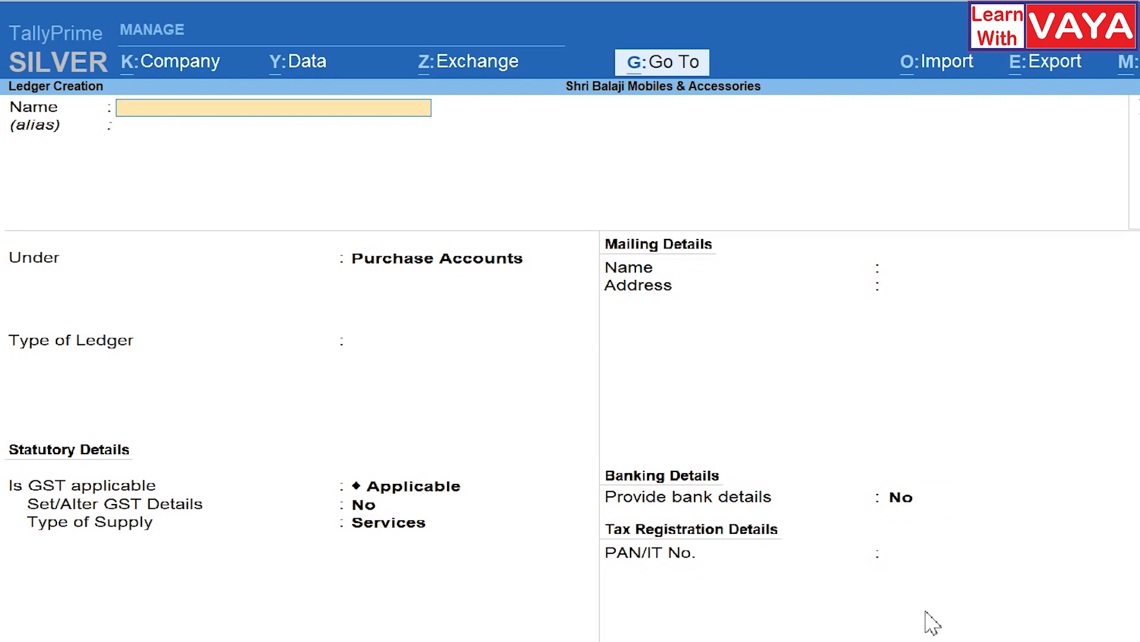
Step: Enter a new ledger named Sales A/c and place it under the Sales Accounts group
text(Sales A/c)
key(Return)
key(Return)
text(Sa)
key(Return)
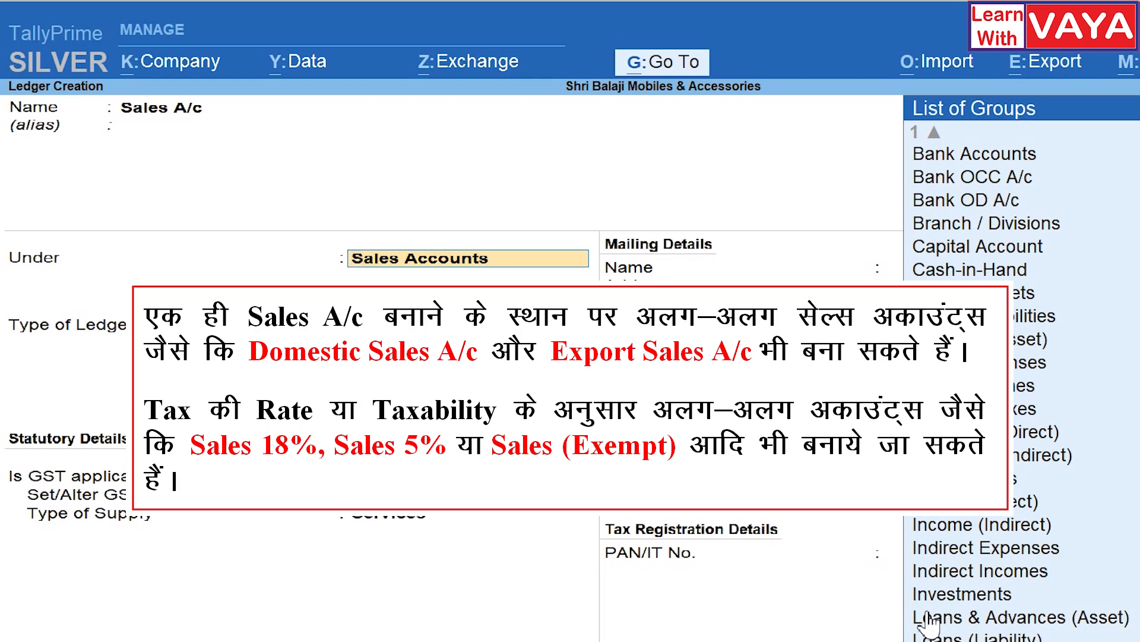
key(Return)
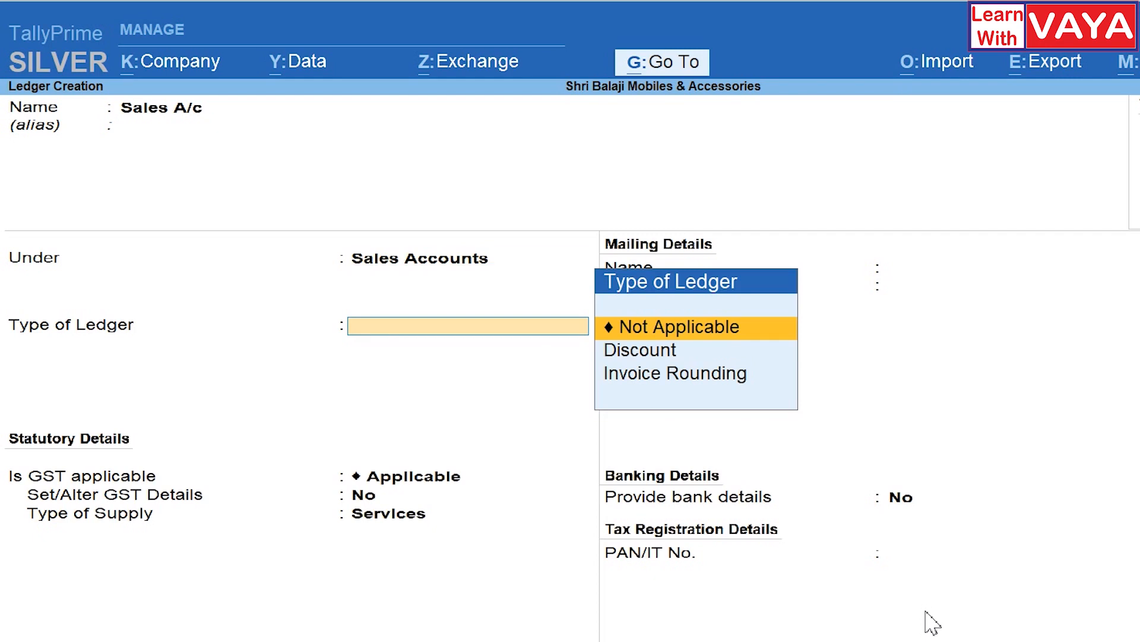
Step: Set the sales ledger's type to Not Applicable, keep GST Applicable without GST details, set supply type to Goods, and save it
key(Return)
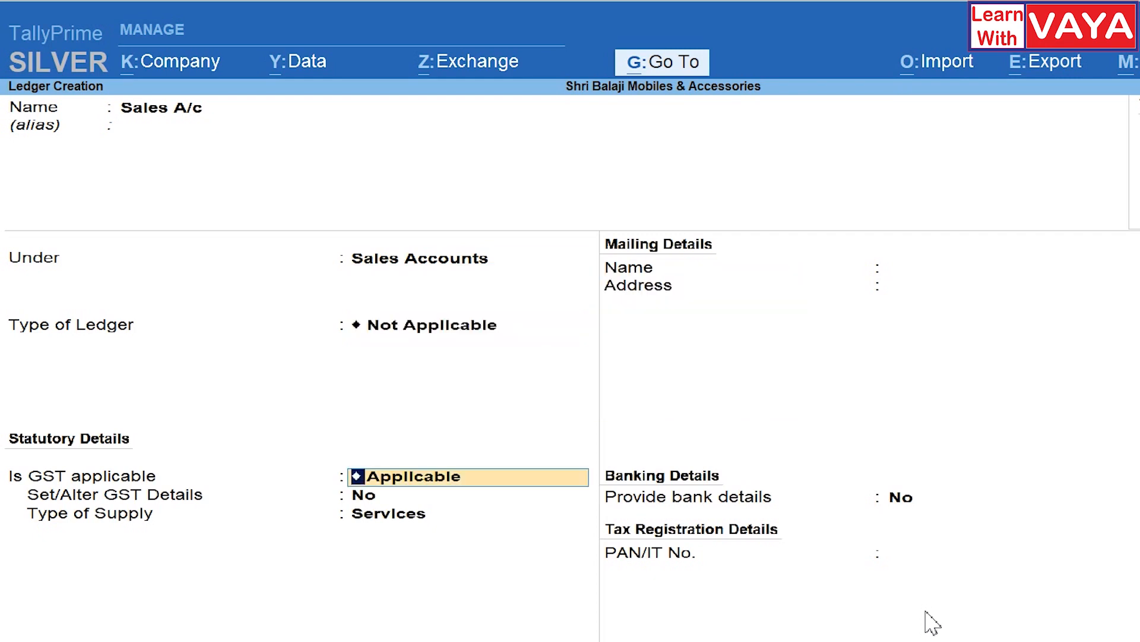
key(Return)
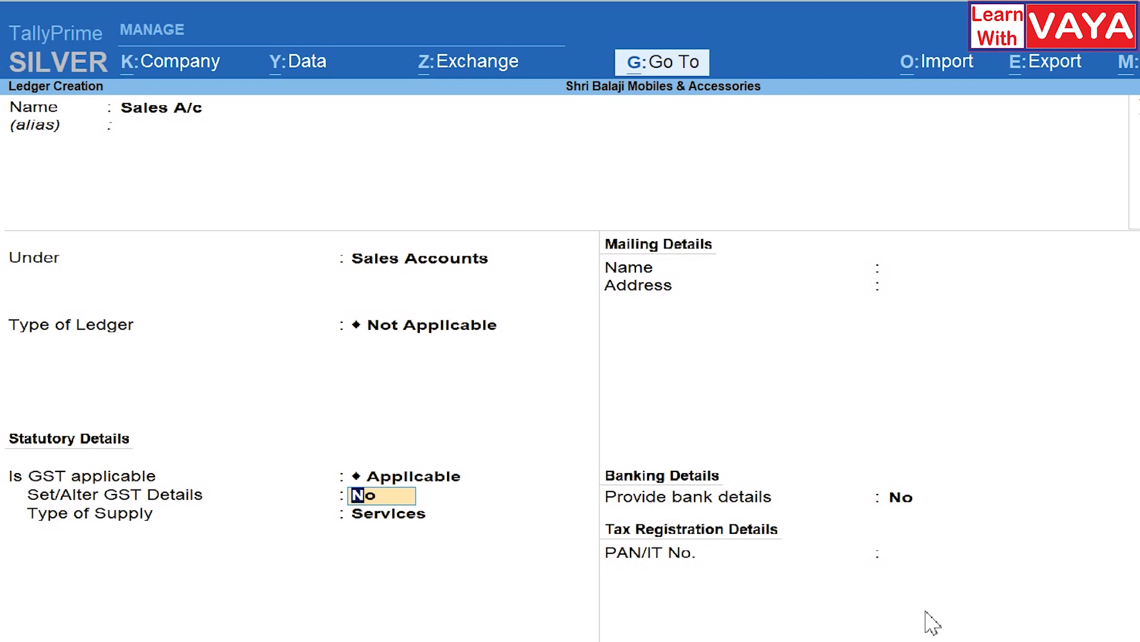
key(Return)
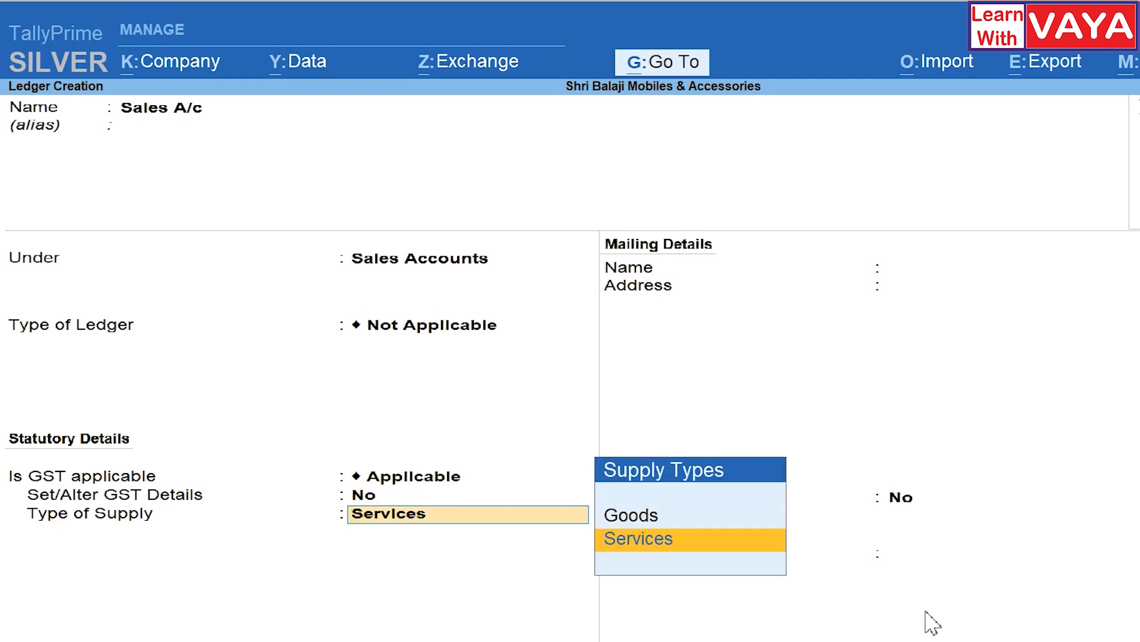
key(Up)
key(Return)
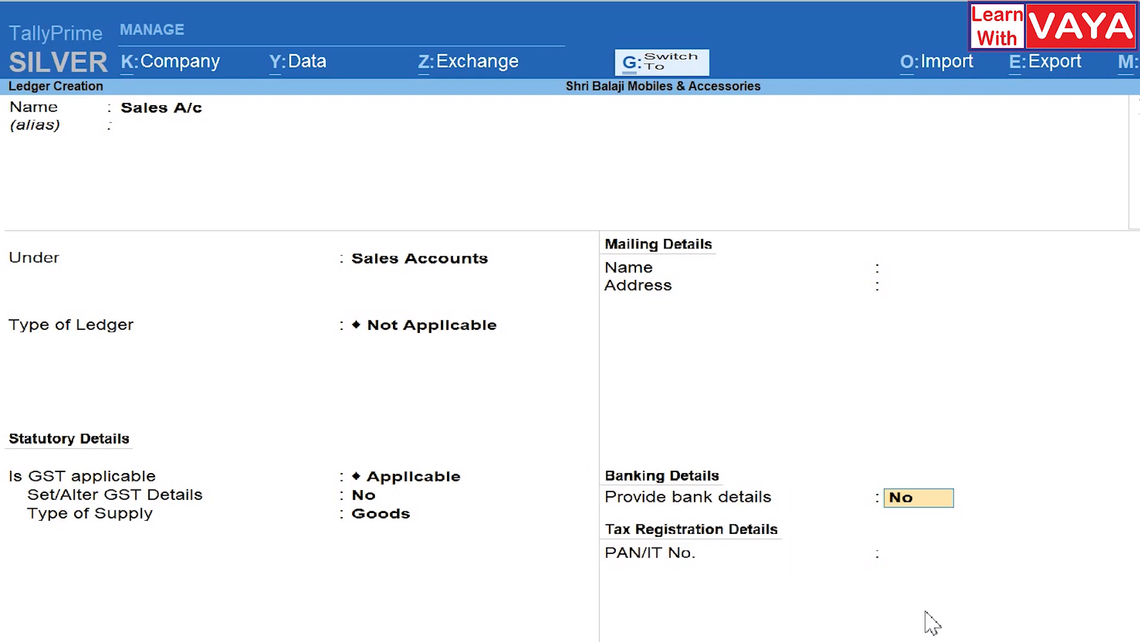
key(Return)
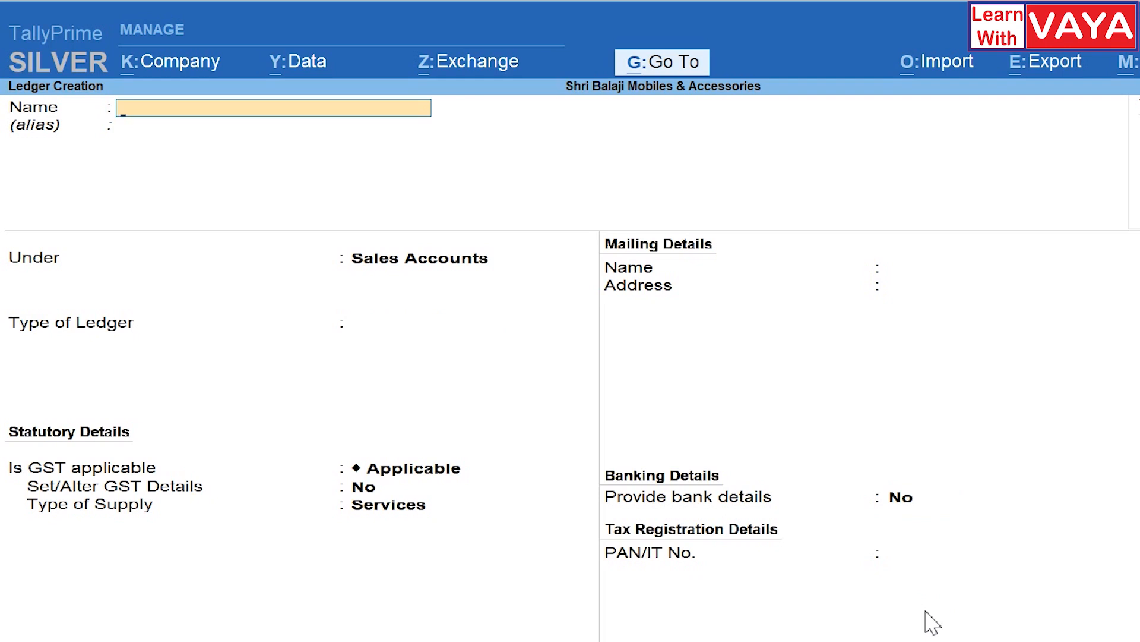
Step: Name the new ledger Latest Mobile Suppliers, place it under Sundry Creditors, and fill in the supplier's mailing address
text(Latest Mobile Suppliers)
key(Return)
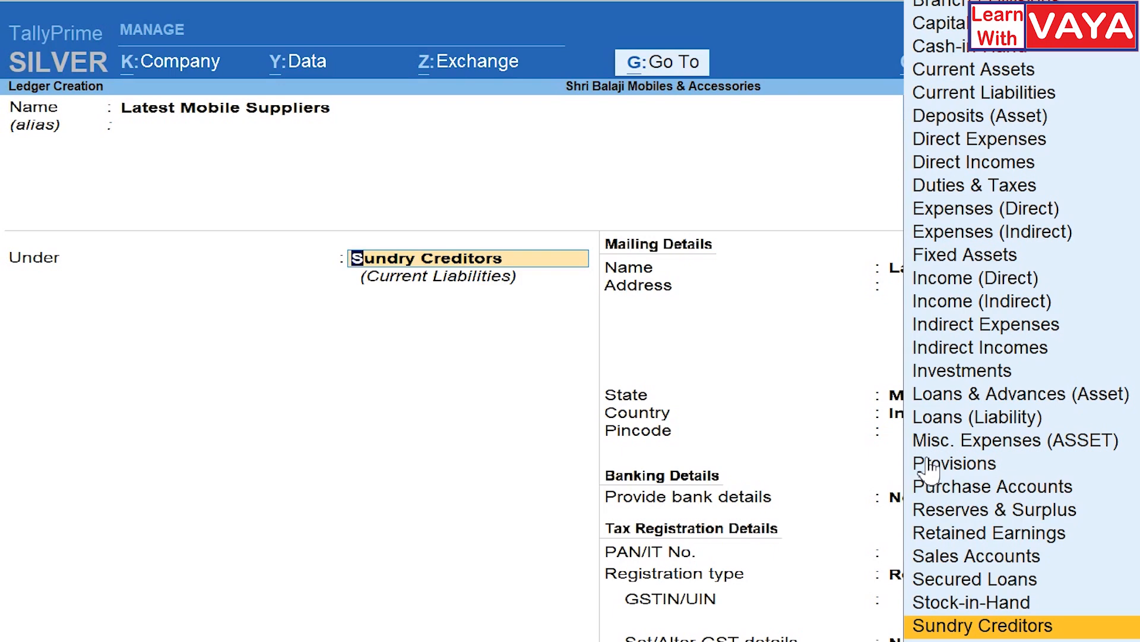
key(Return)
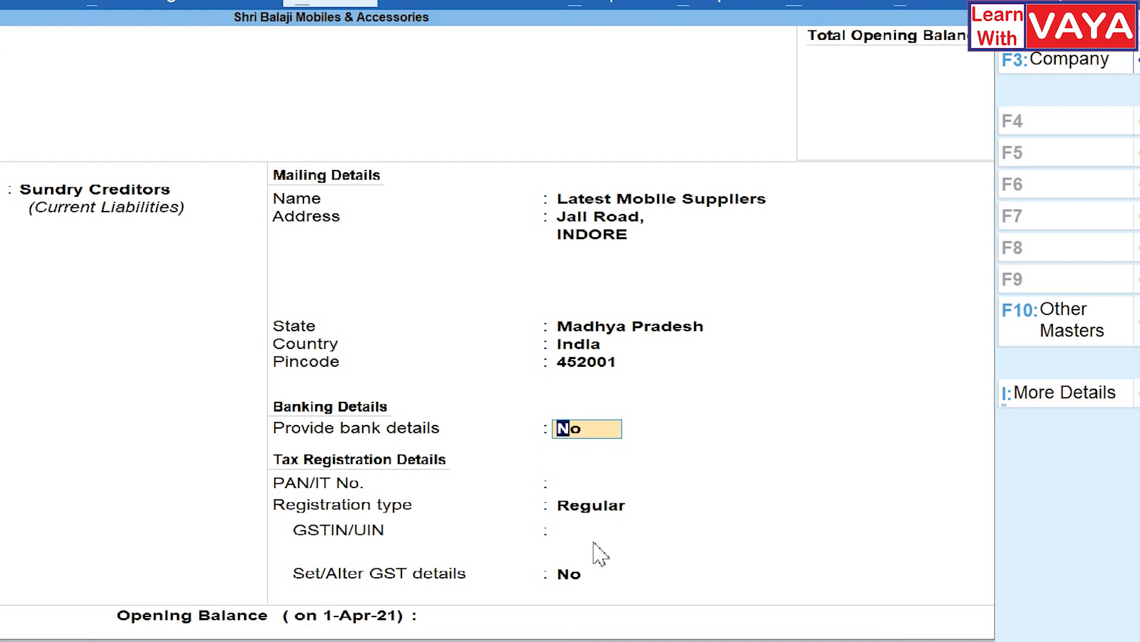
Step: Leave bank details and PAN out, keep registration type Regular, enter the supplier's GSTIN, and open its GST details
key(Return)
key(Return)
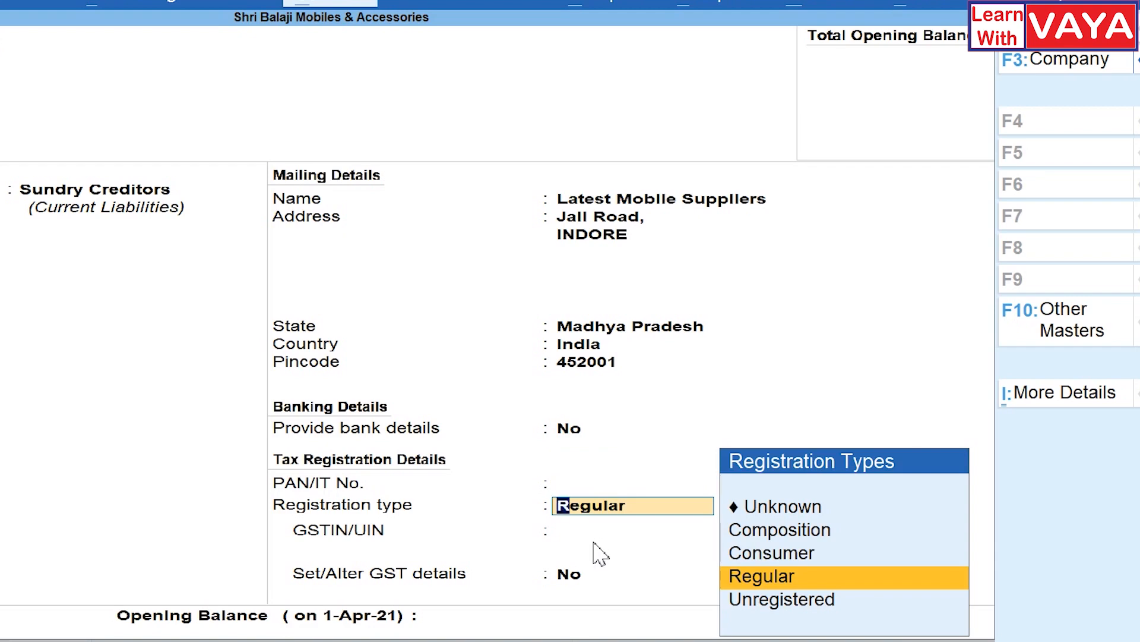
key(Return)
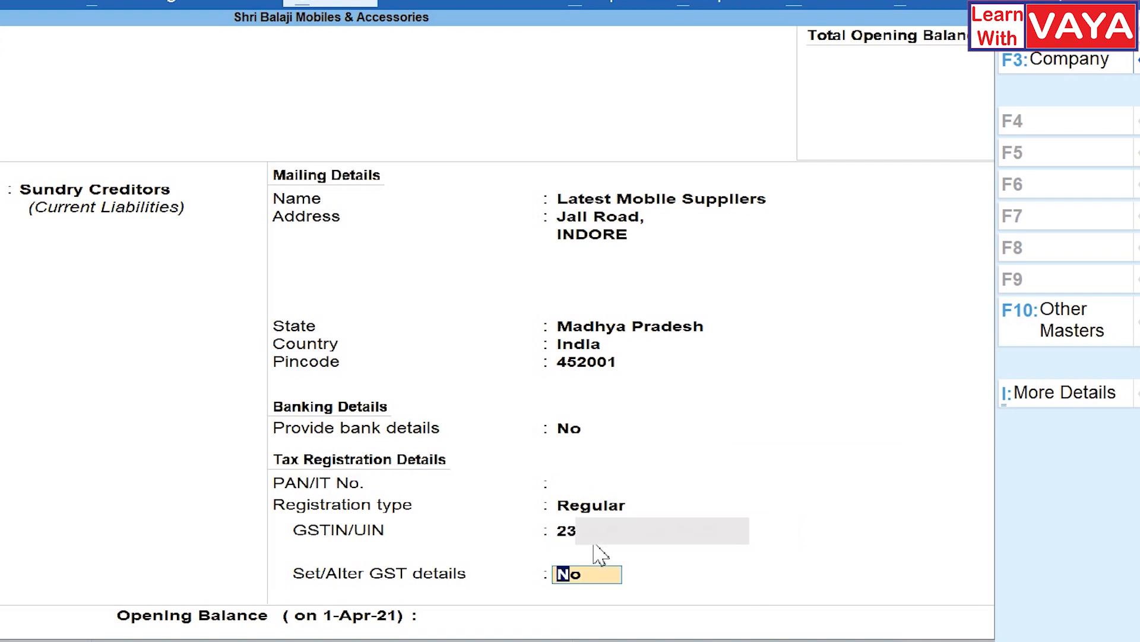
text(yes)
key(Return)
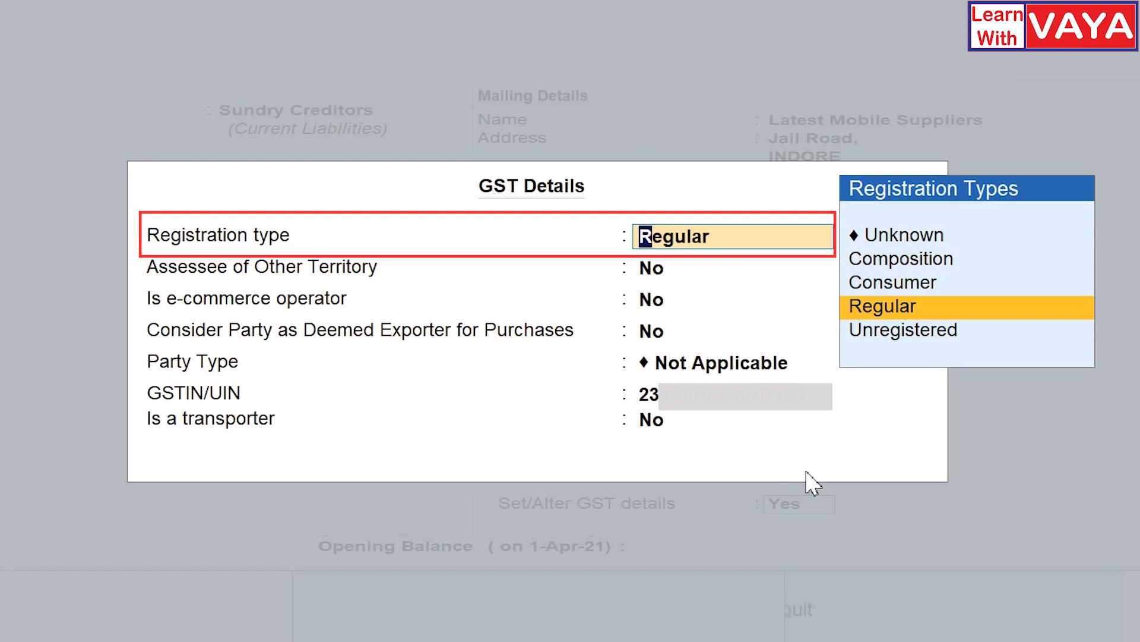
Step: Keep the supplier Regular with No for other territory, e-commerce operator and deemed exporter, and keep Party Type Not Applicable
key(Return)
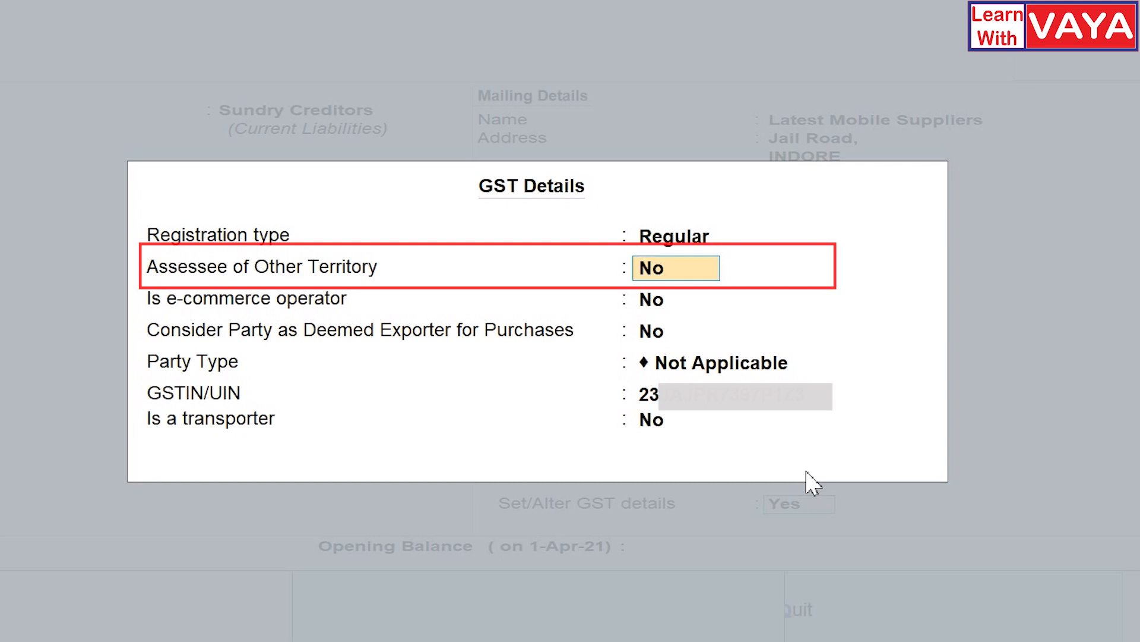
key(Return)
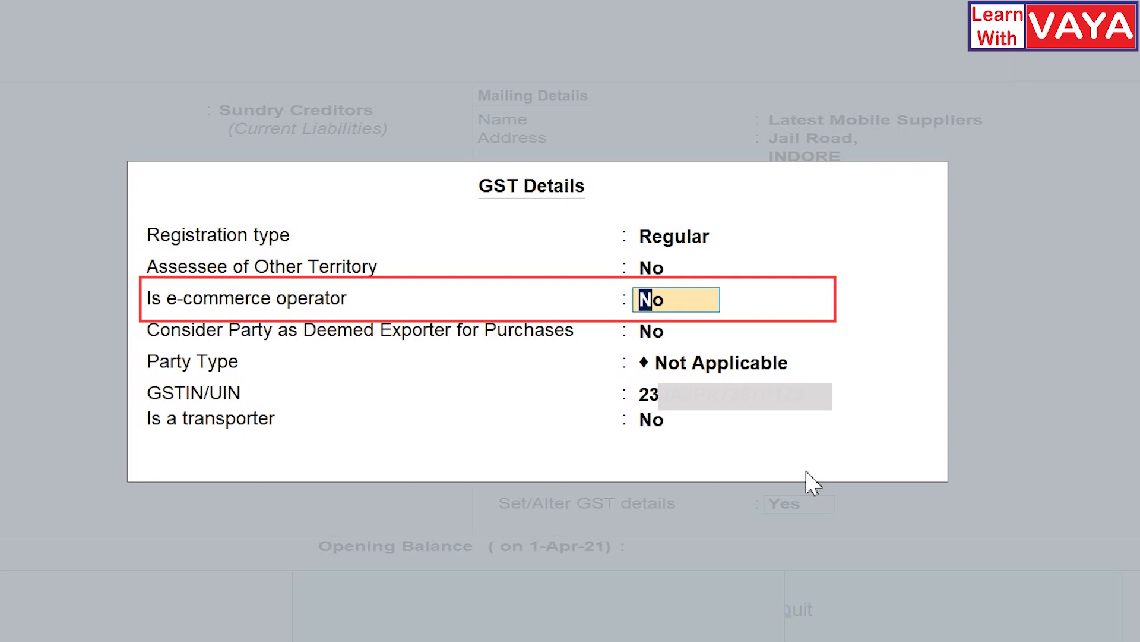
key(Return)
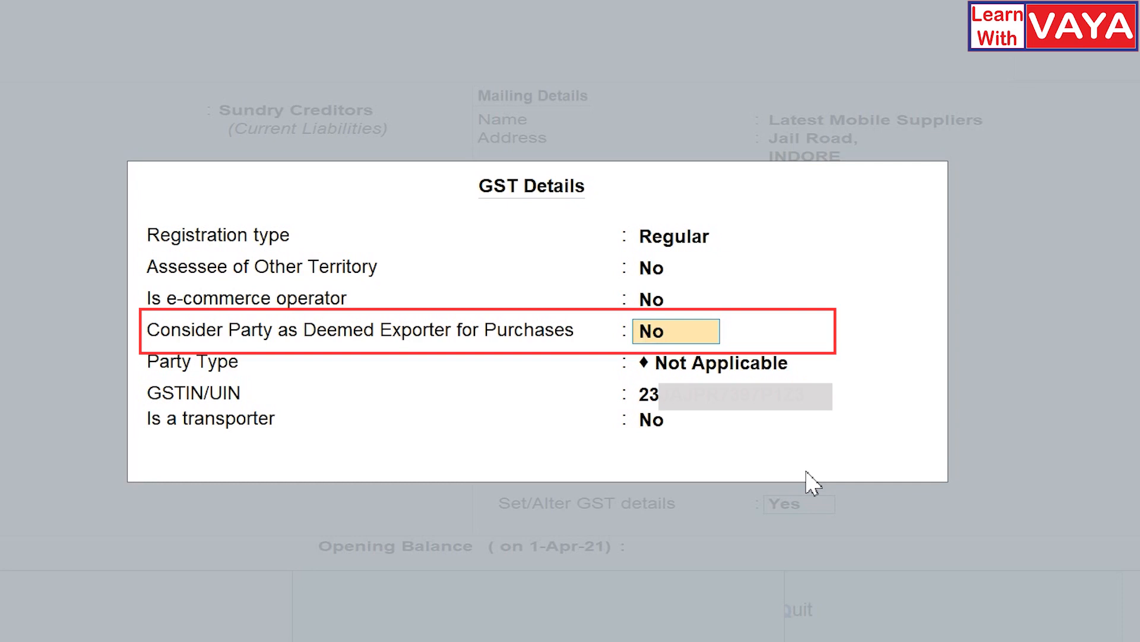
key(Return)
key(BackSpace)
key(Return)
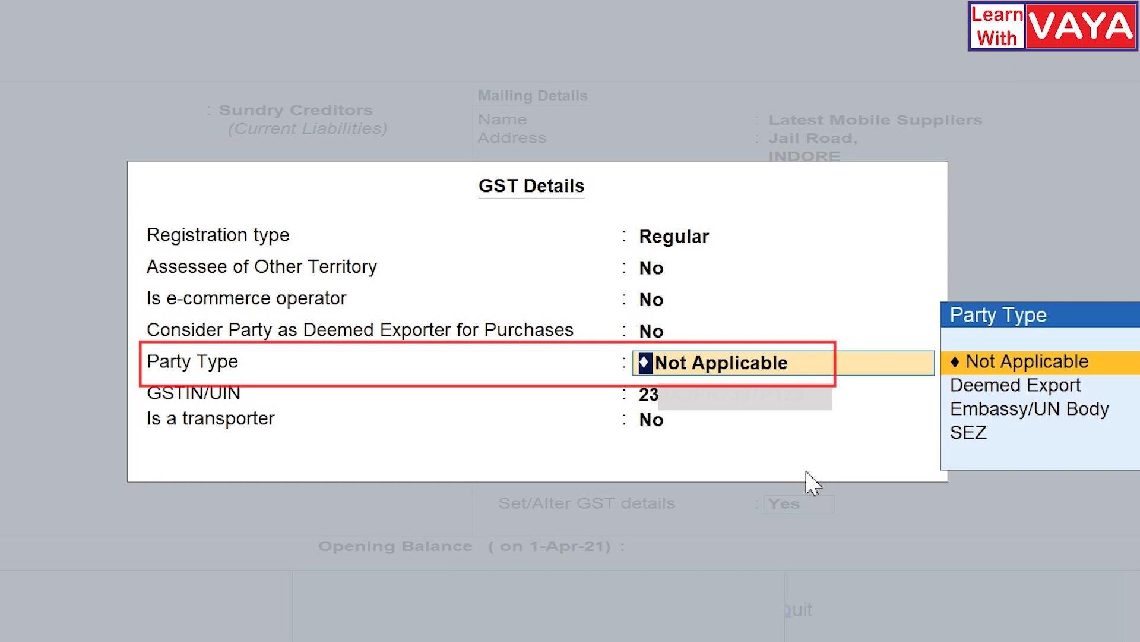
key(Return)
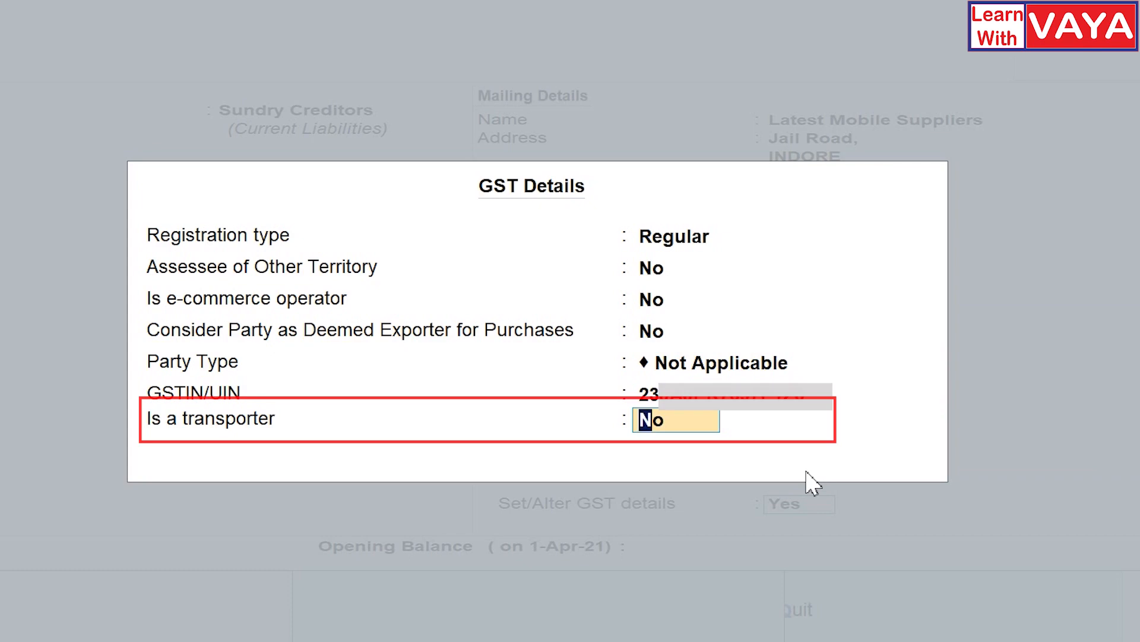
text(y)
key(Return)
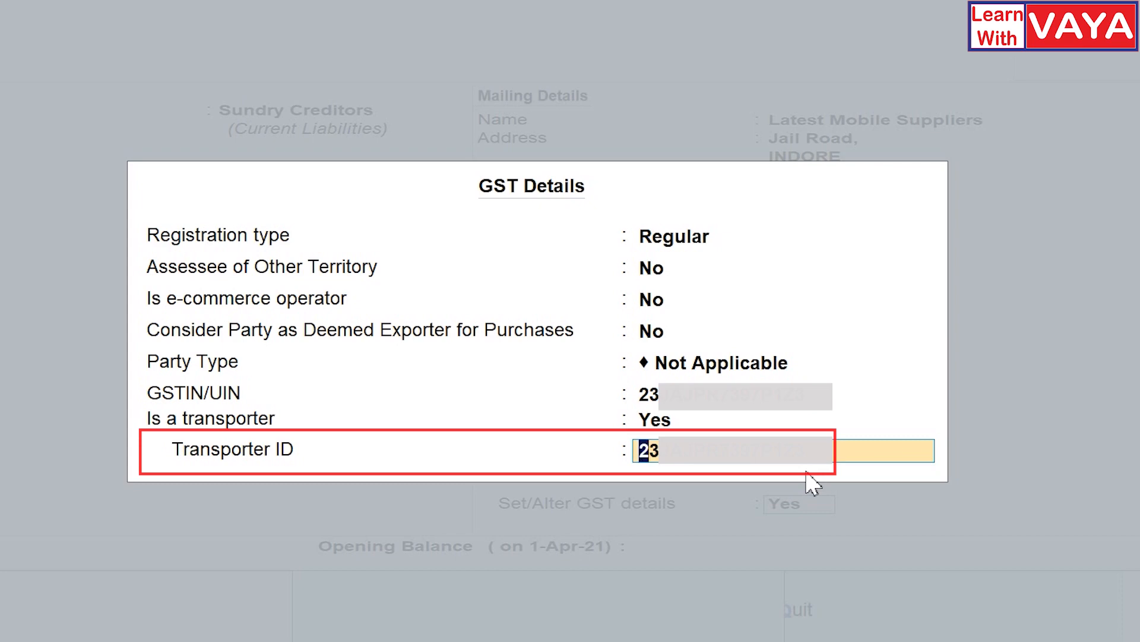
key(BackSpace)
Step: Set the supplier as not a transporter, accept the GST details, and save the ledger without an opening balance
key(n)
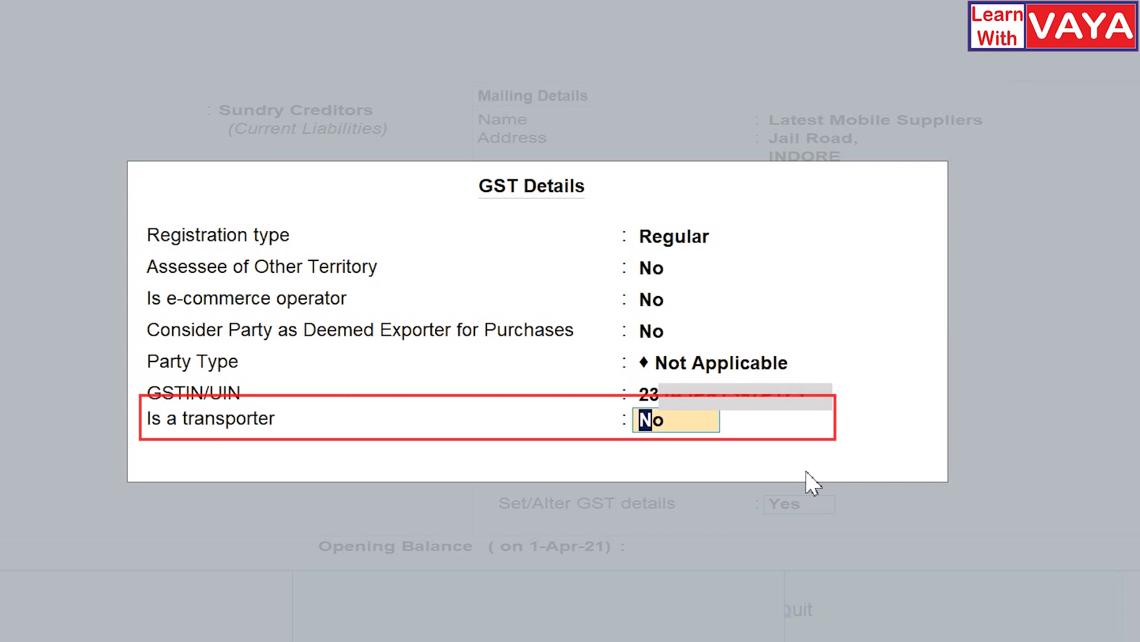
key(Return)
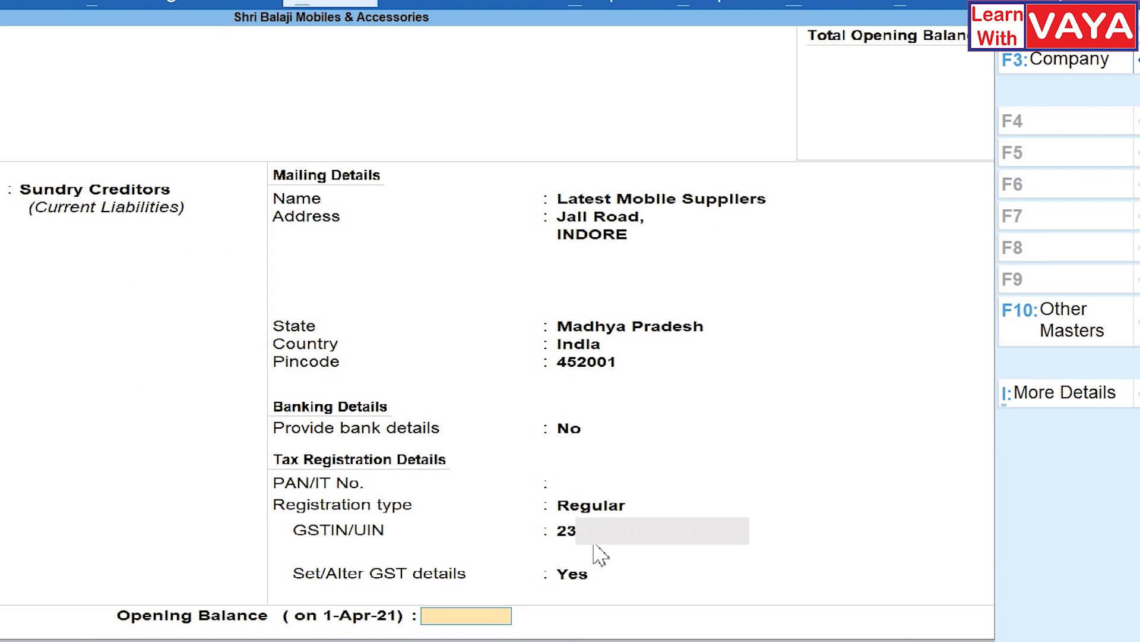
key(Return)
key(Return)
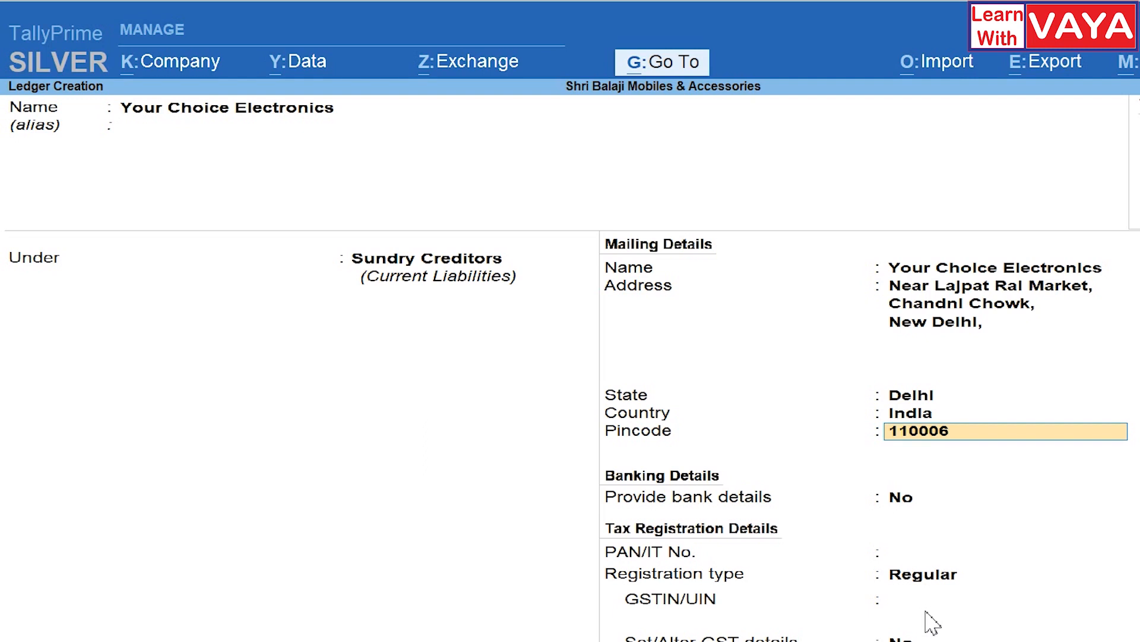
Step: For the Your Choice Electronics creditor ledger, complete the address, keep registration Regular, enter the GSTIN, and open its GST details
key(Return)
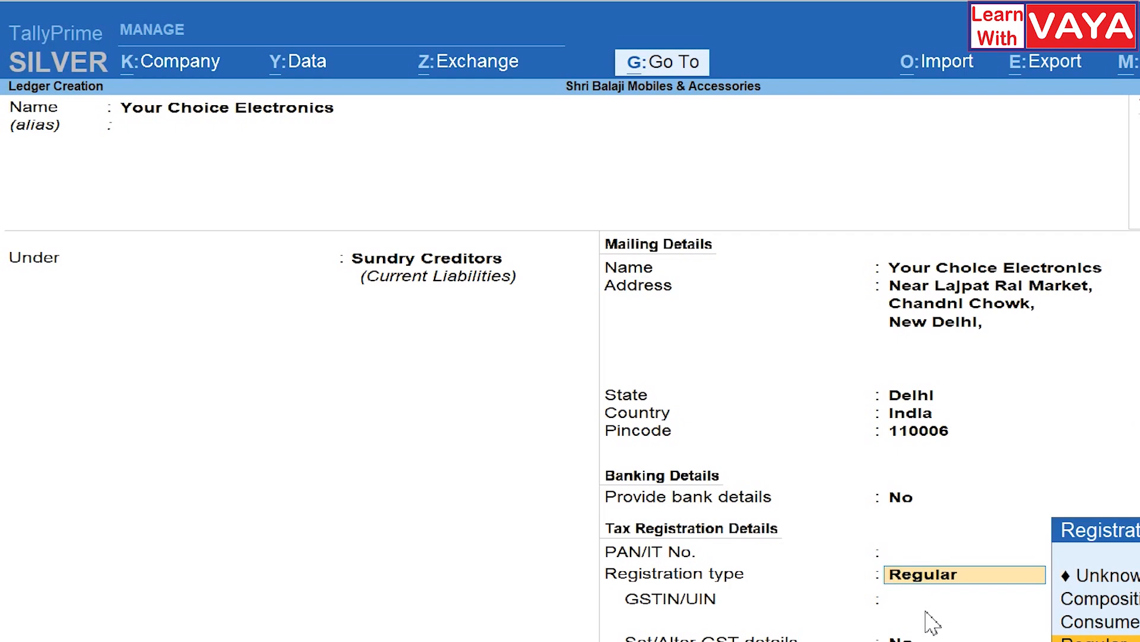
key(Return)
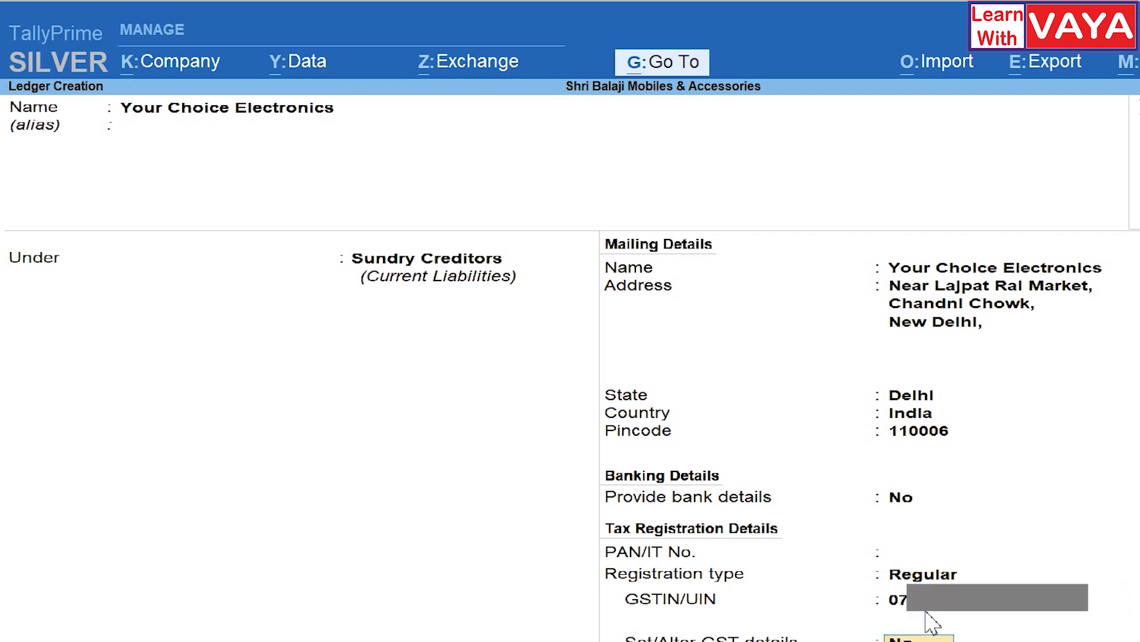
key(y)
key(Return)
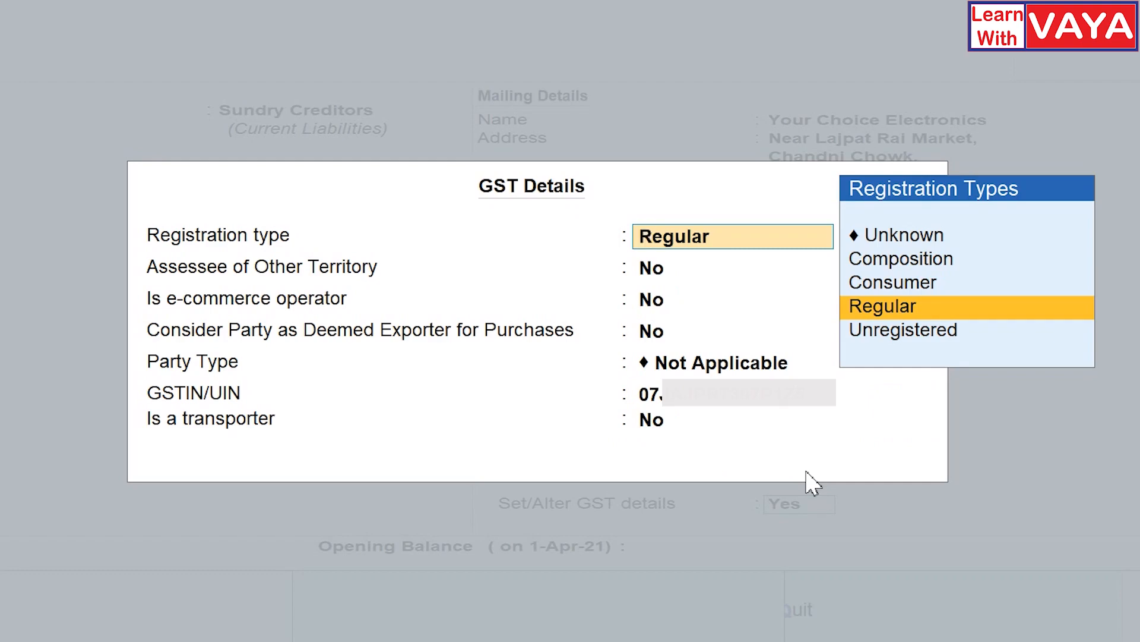
Step: Accept Your Choice Electronics' GST details as Regular, Party Type Not Applicable and all other options No, and save the ledger
key(Return)
key(Return)
key(Return)
key(Return)
key(Return)
key(Return)
key(Return)
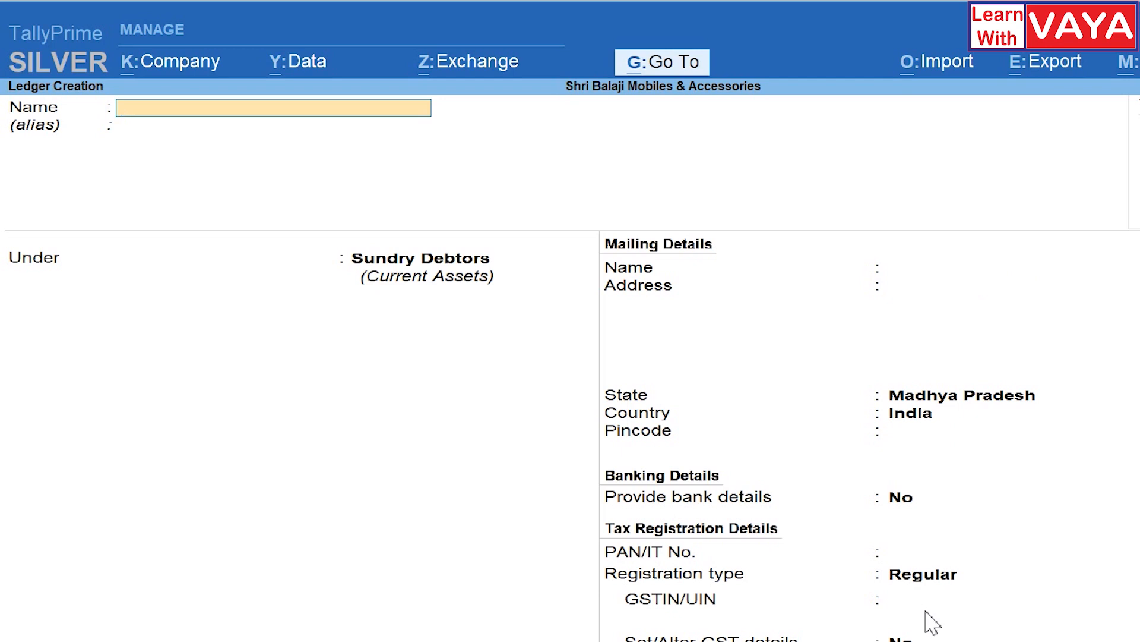
Step: Enter a new ledger named Wages A/c and place it under the Direct Expenses group
text(Wages A/c)
key(Return)
text(Dire)
key(Return)
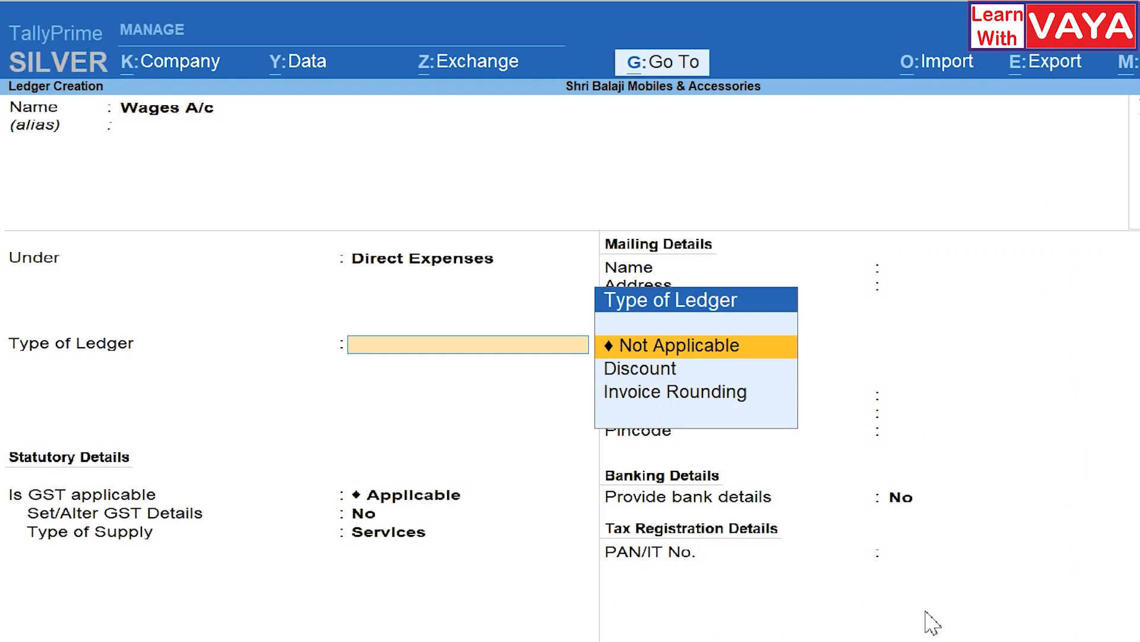
Step: Set the wages ledger's type and its GST applicability to Not Applicable, leaving Set/Alter GST Details at No
key(Return)
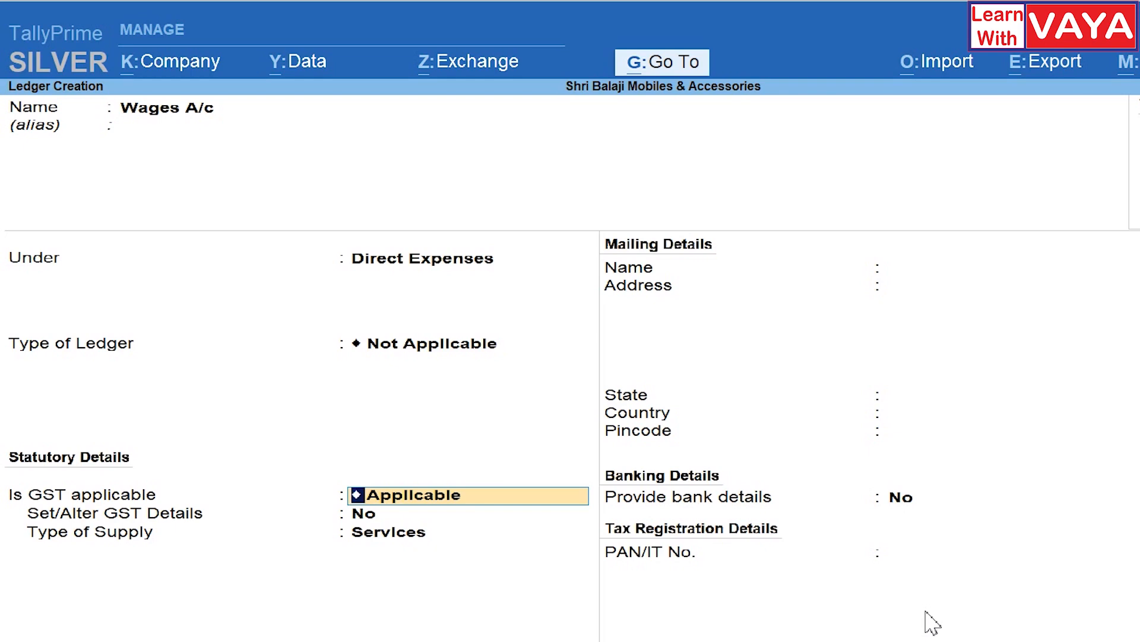
text(N)
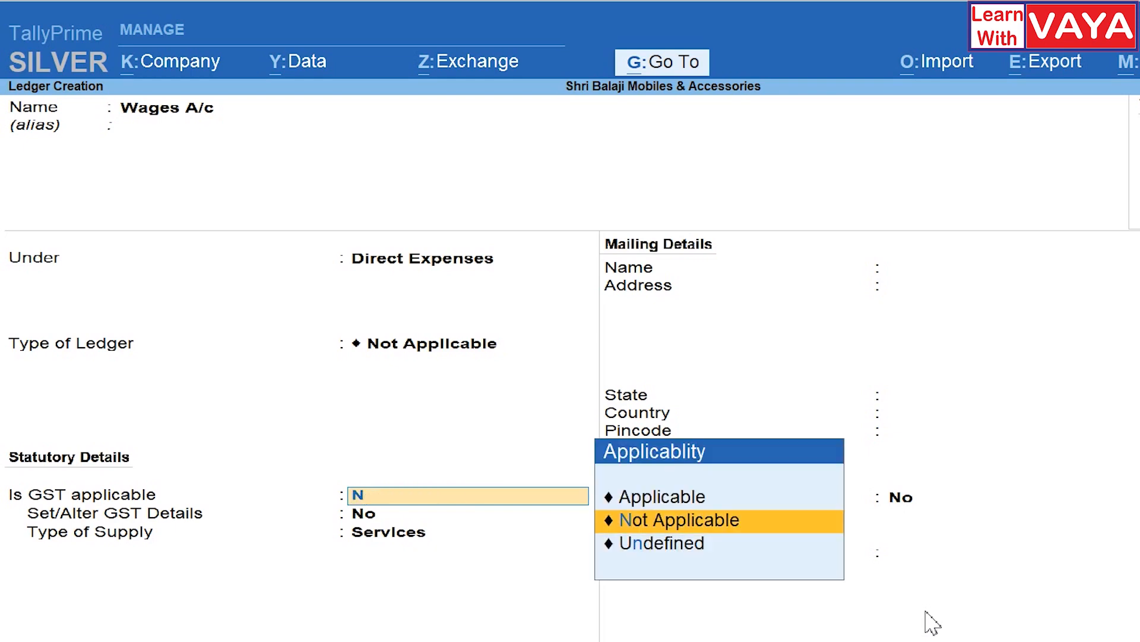
key(Return)
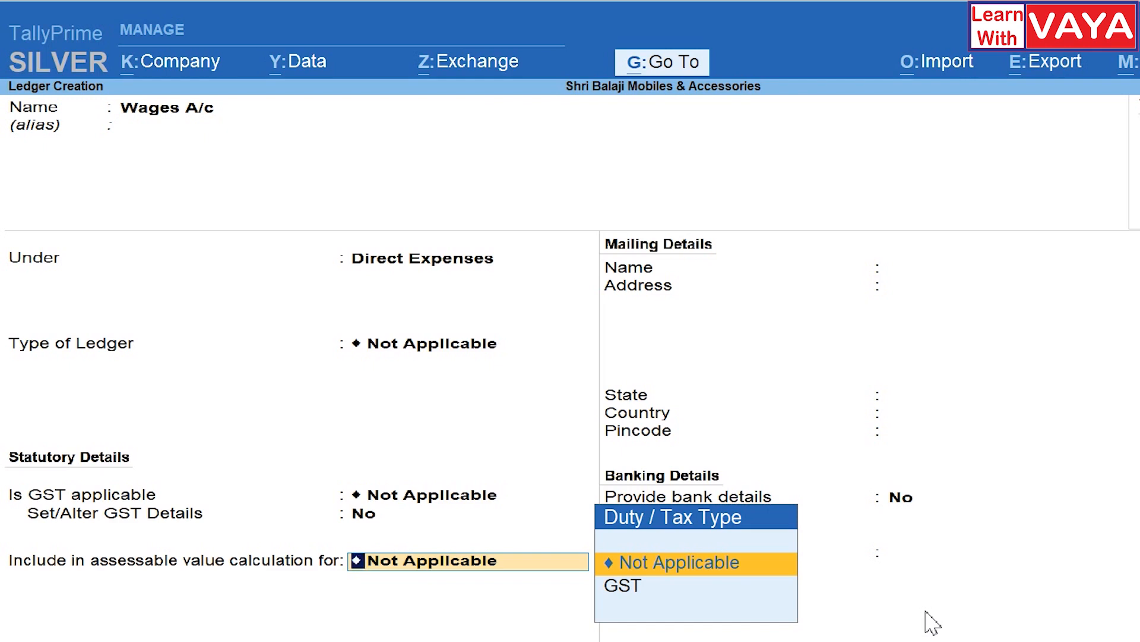
Step: Include wages in the GST assessable value, appropriated to Goods and calculated Based on Quantity, and save the ledger without bank details
key(Down)
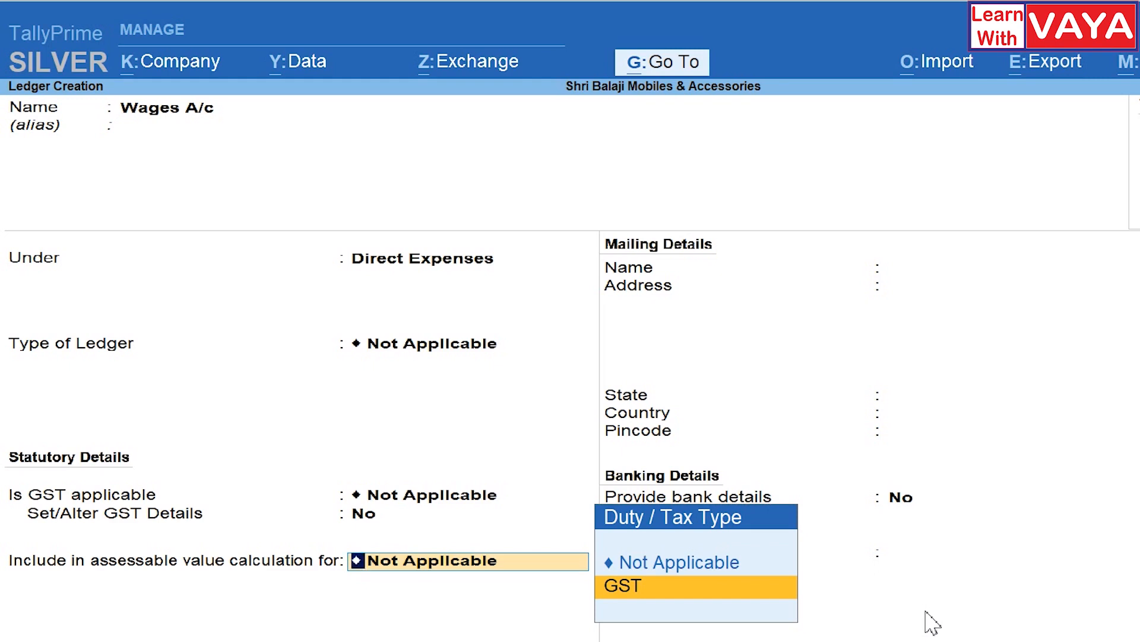
key(Return)
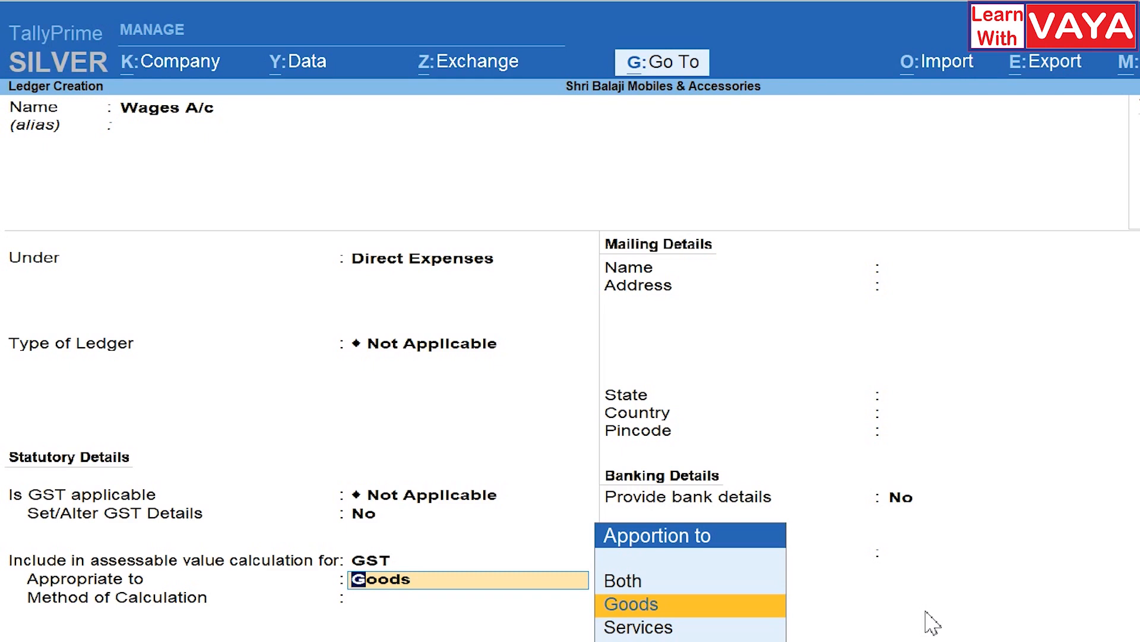
key(Return)
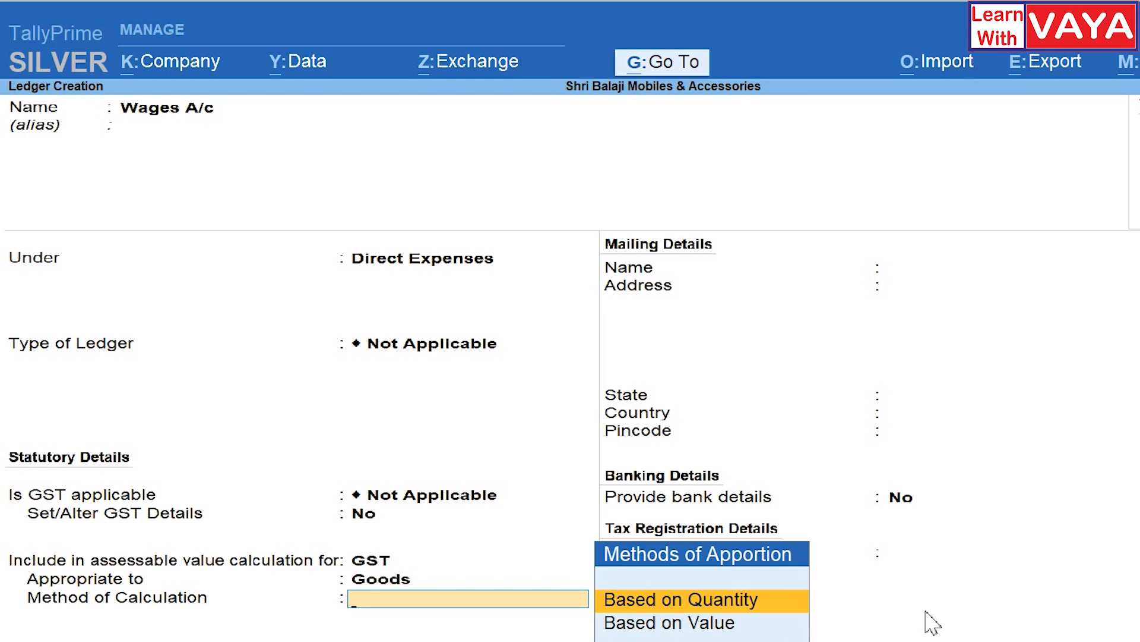
key(Return)
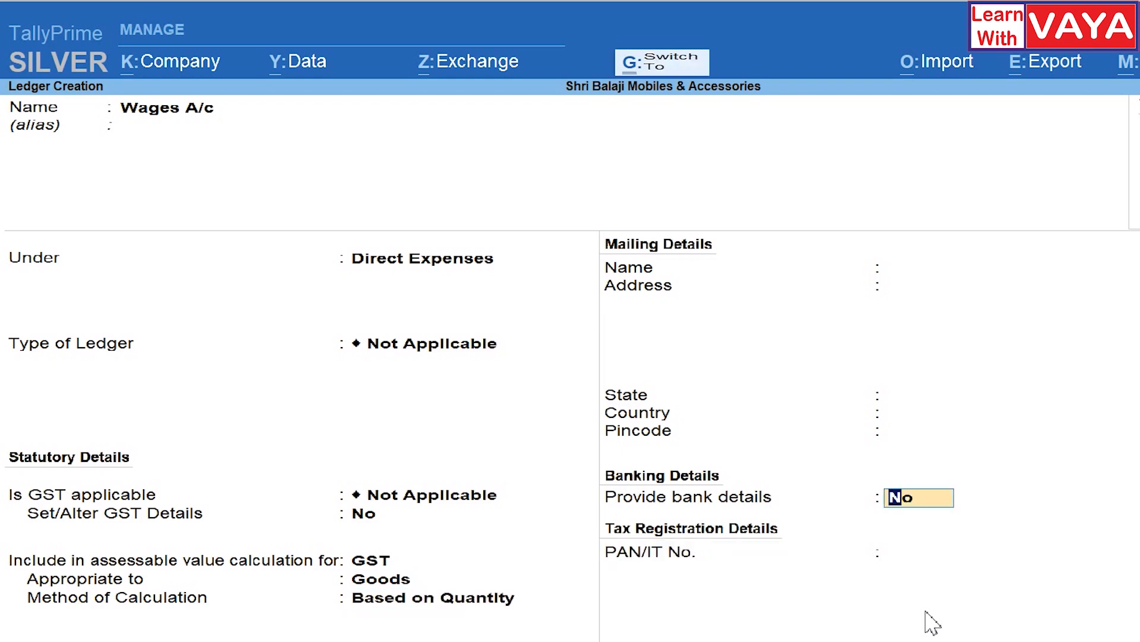
key(Return)
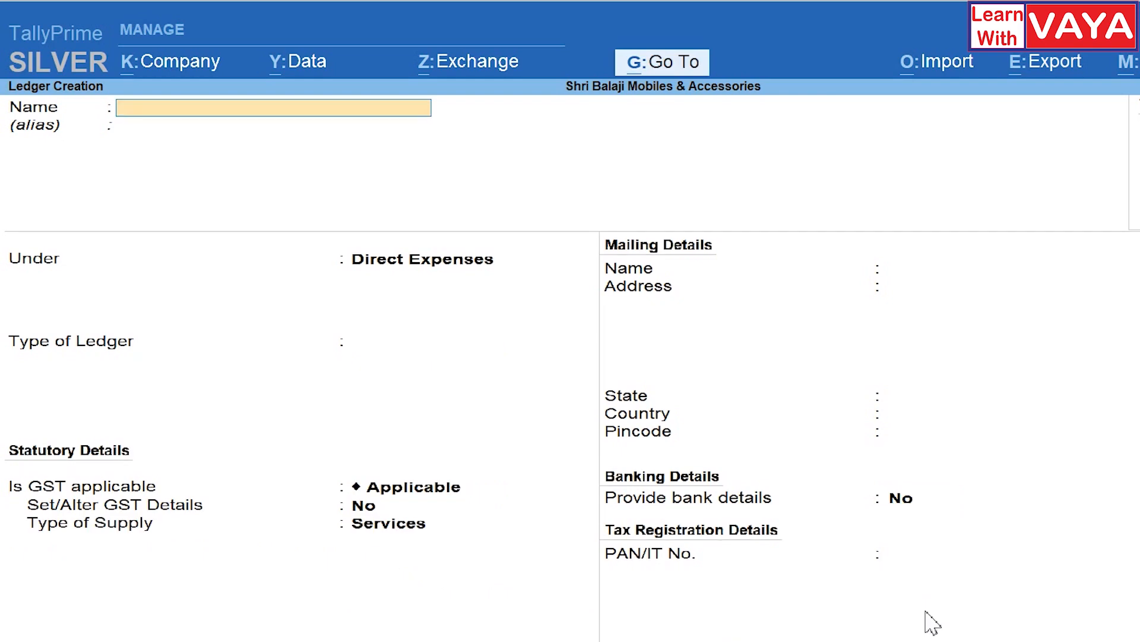